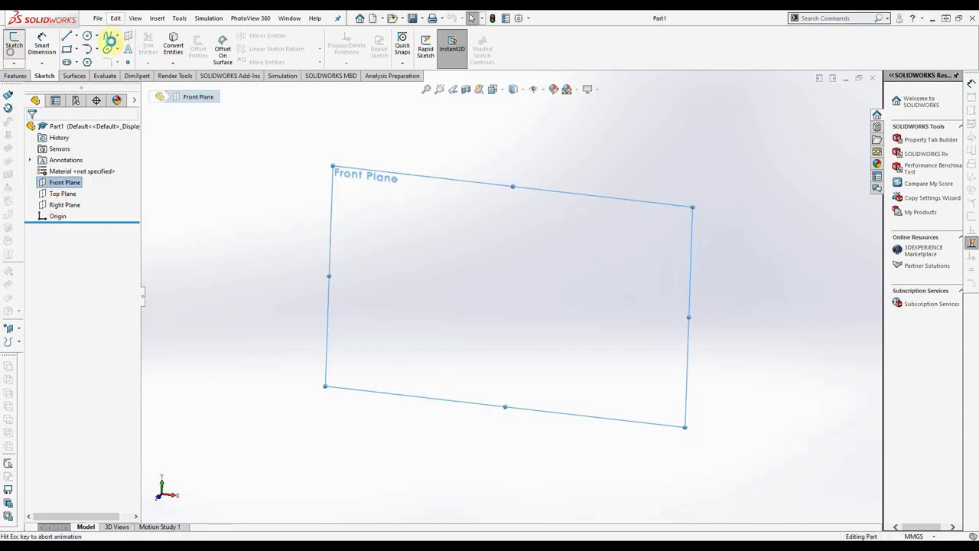
Step: Insert the aircraft blueprint from the Bristol Brabazon folder as a sketch picture in the Front Plane sketch
click(157, 19)
mouse_move(179, 19)
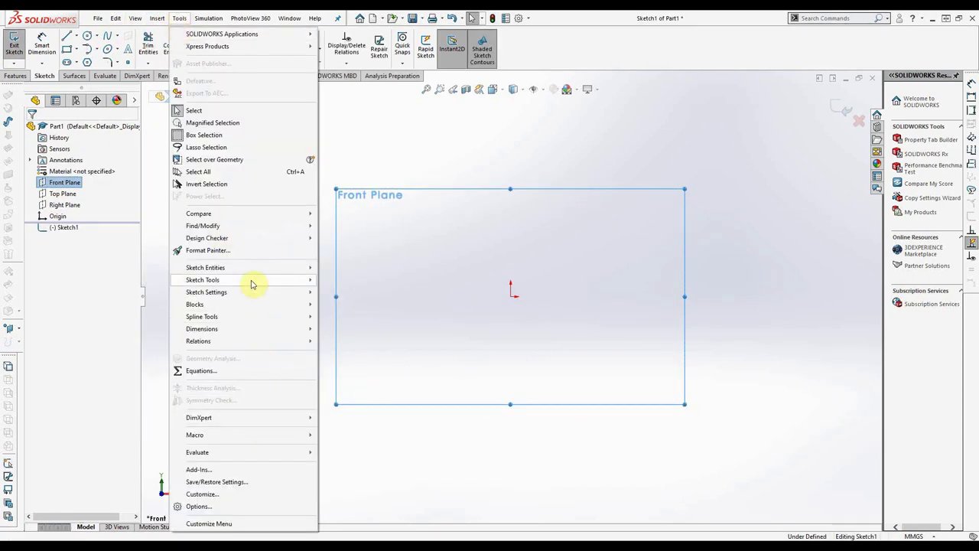
mouse_move(252, 282)
click(353, 512)
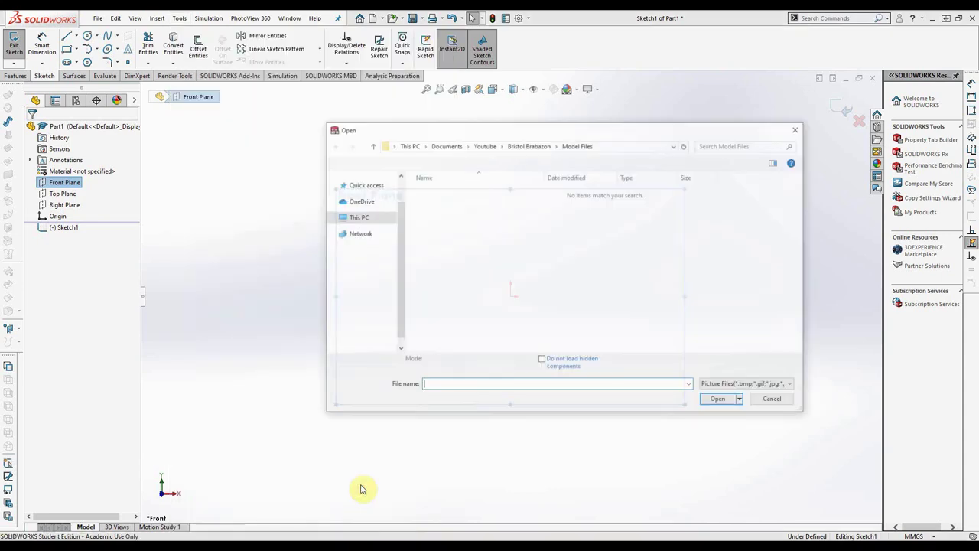
click(528, 145)
double_click(551, 201)
double_click(505, 207)
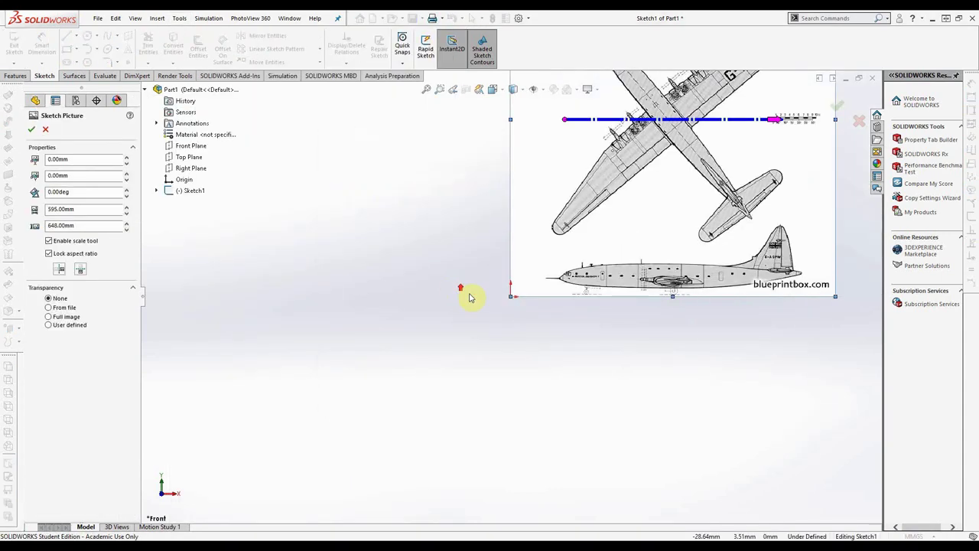
Step: Stretch the picture's scale line across the wingspan in the blueprint's front view and set its length to 1500 mm
drag(456, 296, 416, 176)
scroll(416, 176, down, 8)
scroll(489, 302, up, 10)
scroll(807, 298, down, 6)
drag(501, 276, 828, 289)
scroll(844, 265, down, 6)
text(1500)
key(Return)
scroll(671, 326, up, 5)
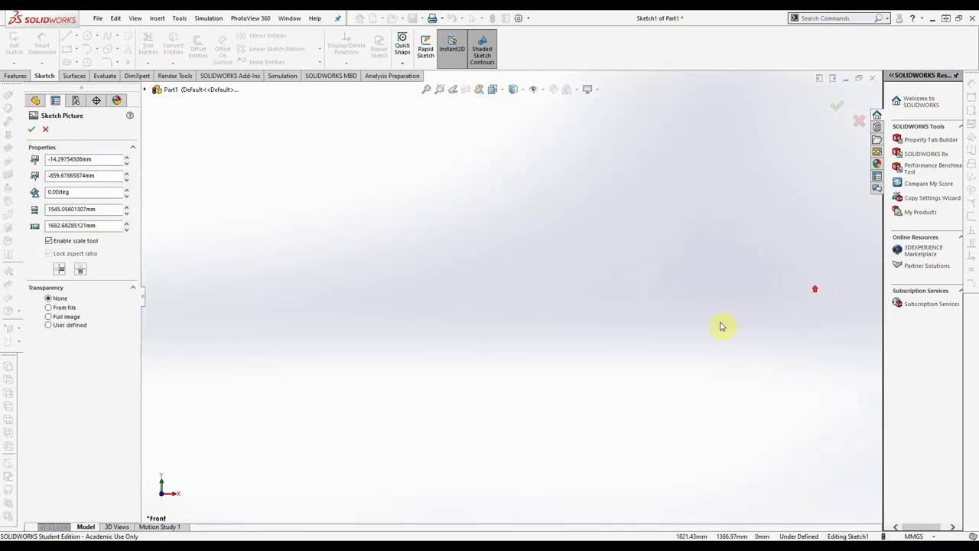
scroll(432, 417, down, 5)
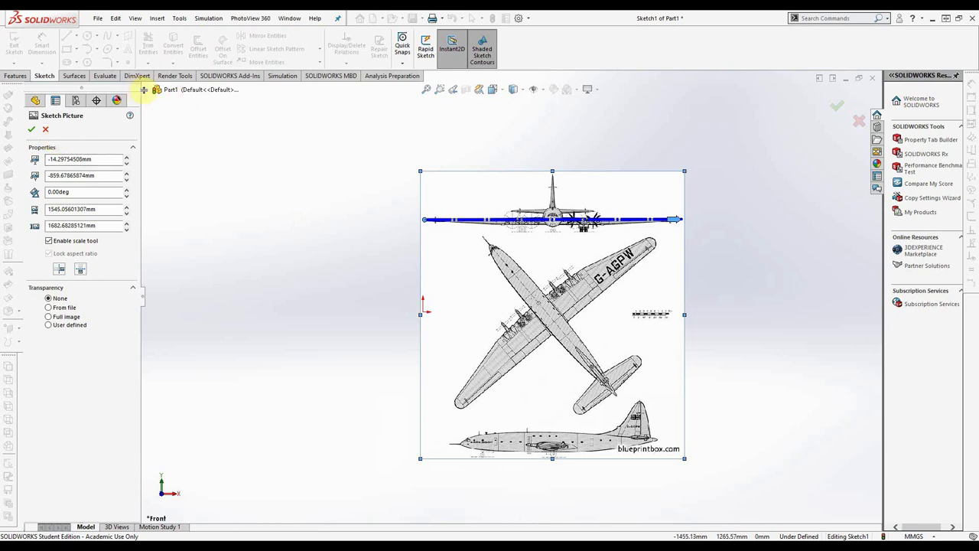
Step: Move the scaled picture so the front view's fuselage centre sits on the origin, and accept the sketch picture
click(145, 91)
mouse_move(571, 212)
mouse_down()
mouse_move(468, 312)
mouse_move(445, 298)
mouse_up()
scroll(459, 283, down, 5)
drag(511, 387, 490, 416)
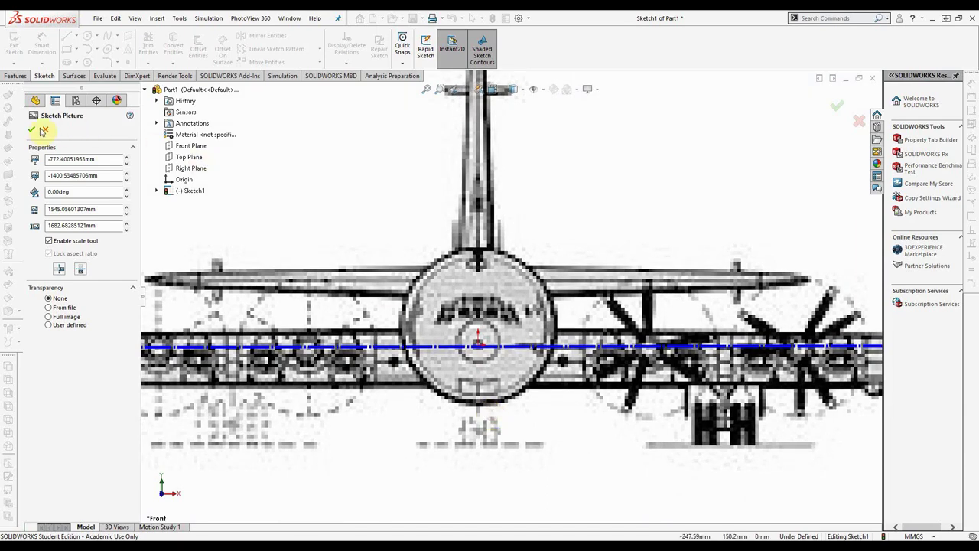
click(32, 131)
Step: Close the Front Plane sketch and insert the same blueprint as a sketch picture in a new sketch on the Top Plane
scroll(446, 263, up, 10)
click(63, 183)
middle_drag(431, 229, 470, 235)
click(475, 206)
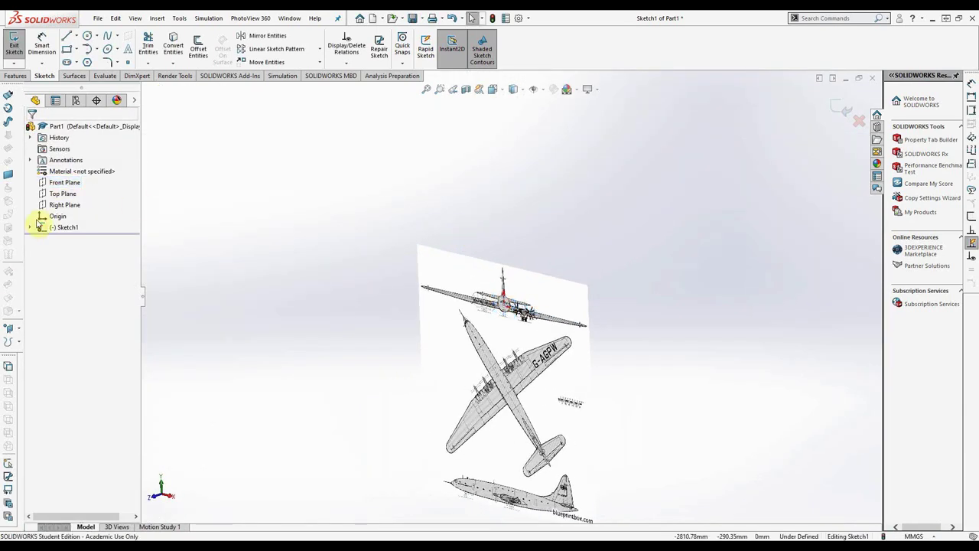
click(15, 47)
click(179, 18)
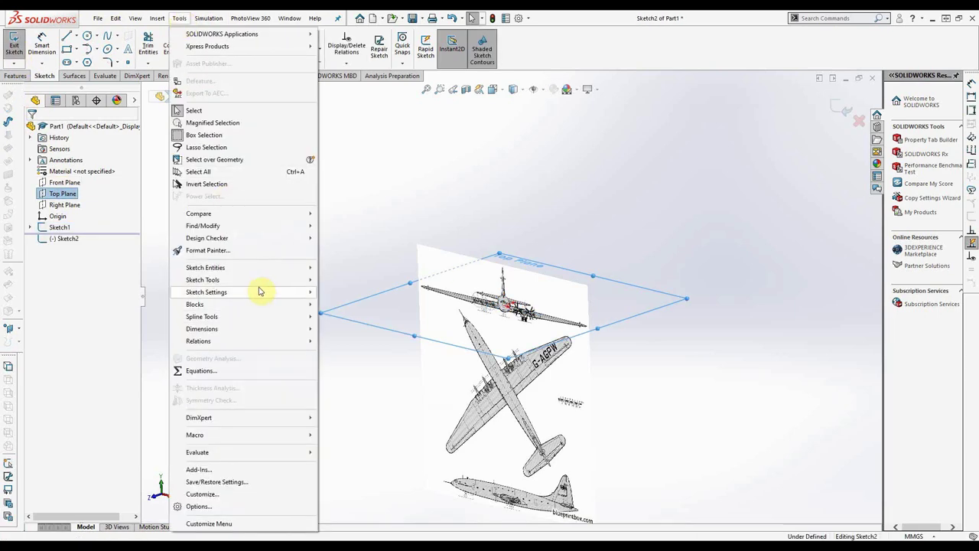
mouse_move(261, 280)
click(365, 510)
double_click(494, 202)
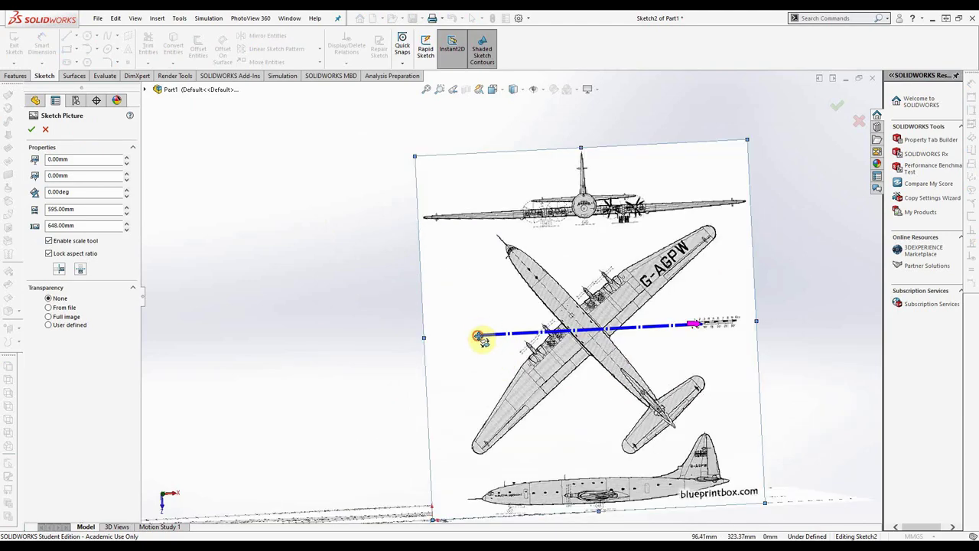
Step: Scale the Top Plane picture by fitting its scale line from wingtip to wingtip of the front view and entering the wingspan
scroll(482, 306, down, 8)
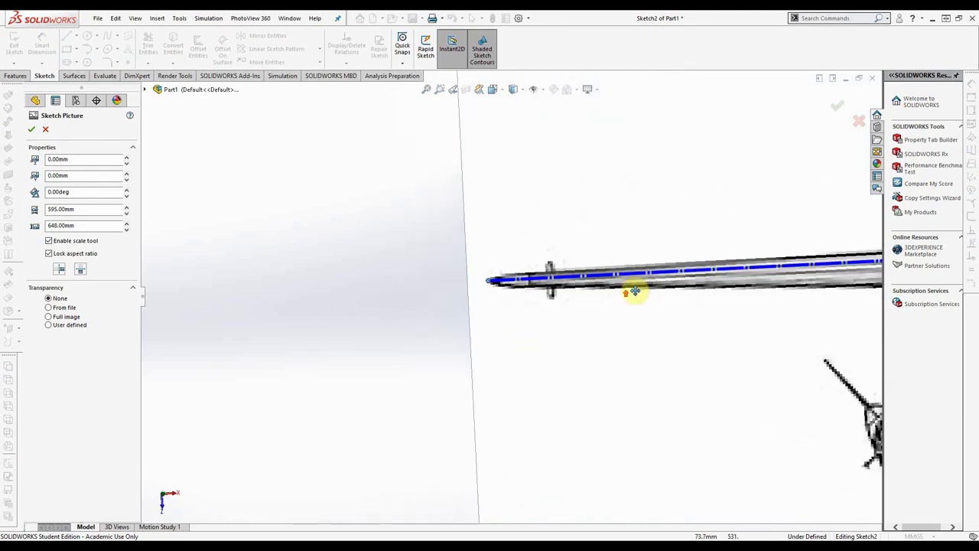
scroll(658, 279, up, 6)
scroll(674, 257, down, 4)
scroll(672, 278, down, 5)
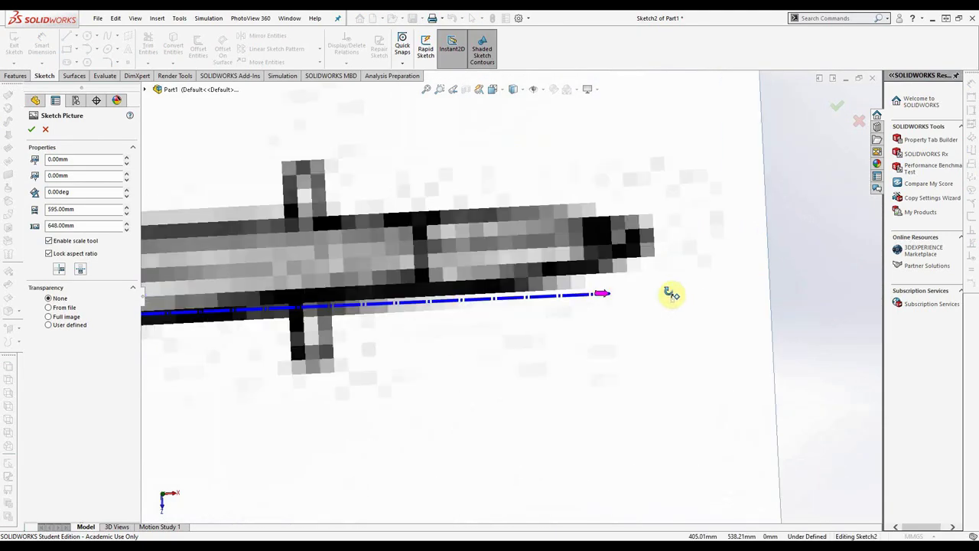
drag(668, 289, 654, 236)
text(1025)
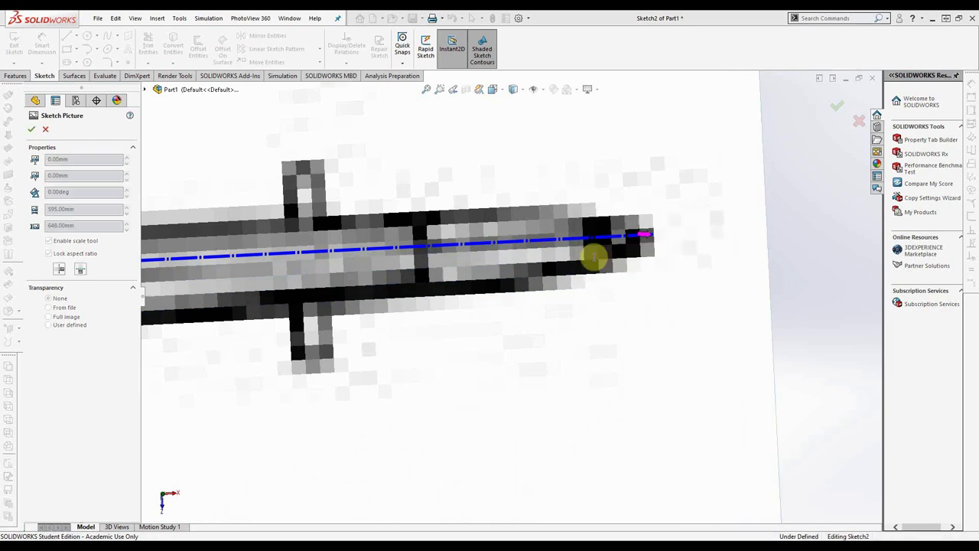
key(Return)
Step: Set the Top Plane picture's rotation to -45 degrees and move it so the plan view's nose lies near the origin
scroll(498, 329, up, 8)
mouse_move(465, 316)
middle_down()
mouse_move(339, 323)
mouse_move(350, 163)
mouse_move(326, 166)
mouse_move(324, 149)
mouse_move(319, 184)
middle_up()
click(84, 192)
text(45)
key(Return)
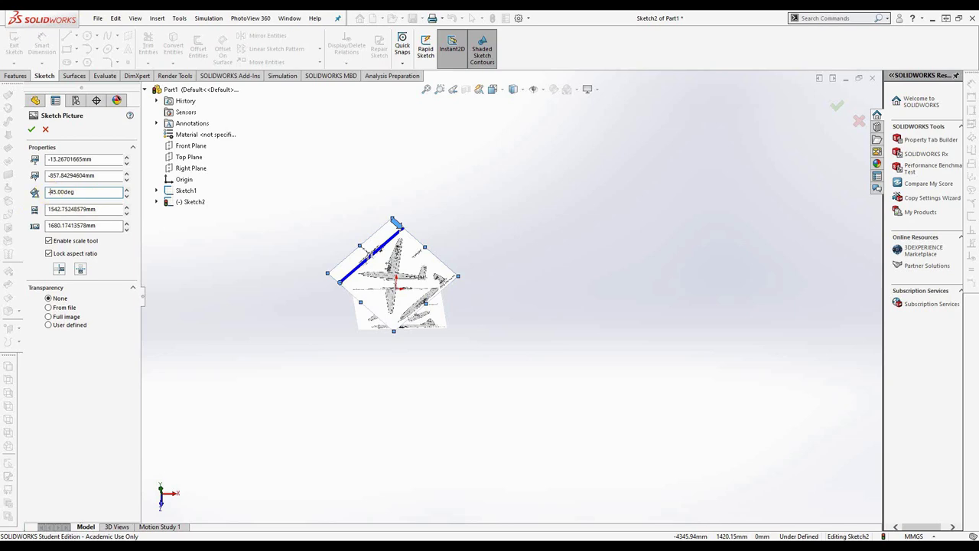
scroll(433, 321, down, 4)
middle_drag(363, 297, 385, 355)
mouse_move(386, 358)
mouse_down()
mouse_move(345, 306)
mouse_move(339, 280)
mouse_up()
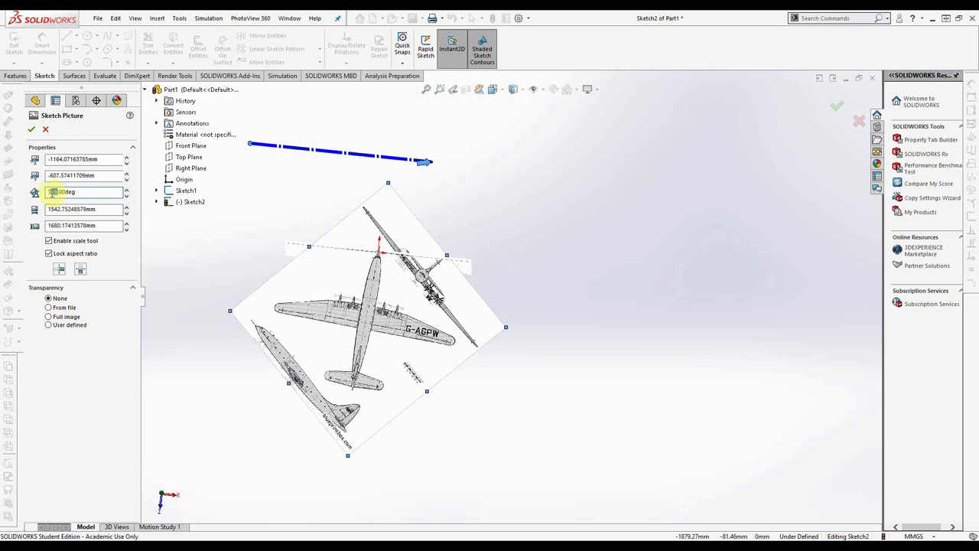
Step: Straighten the plan view by trying different picture rotations, ending at 320 degrees
text(300)
key(Return)
text(25)
key(Return)
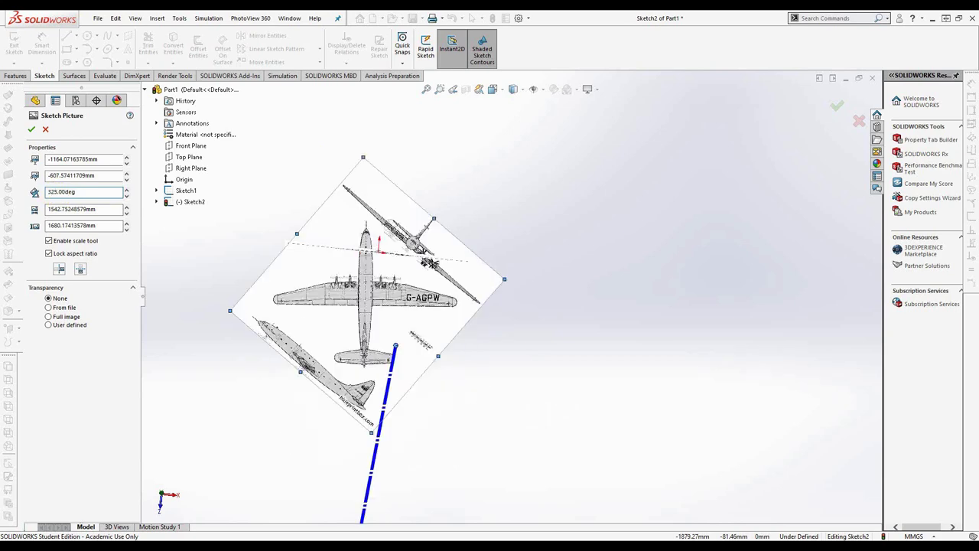
text(2)
key(Return)
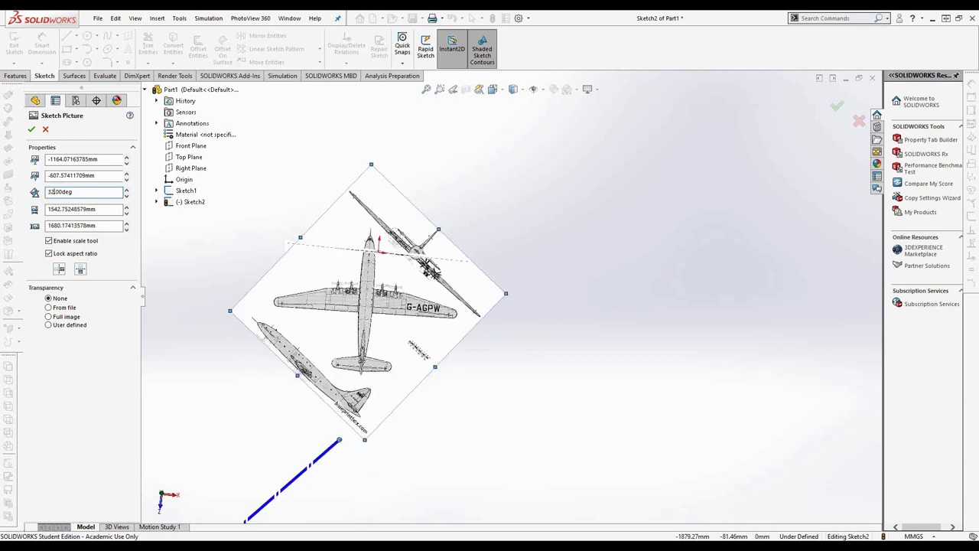
text(0)
key(Return)
Step: Reposition the rotated picture so the plan view's nose lines up with the origin, and accept the sketch picture
scroll(350, 273, down, 5)
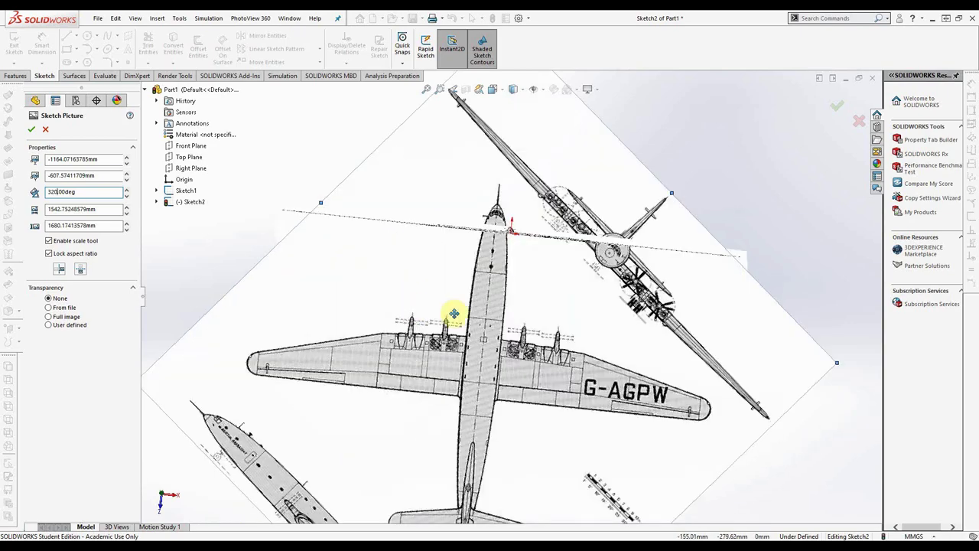
drag(483, 339, 480, 332)
scroll(497, 260, down, 6)
drag(558, 239, 553, 262)
scroll(554, 262, up, 11)
middle_drag(548, 415, 627, 191)
click(31, 129)
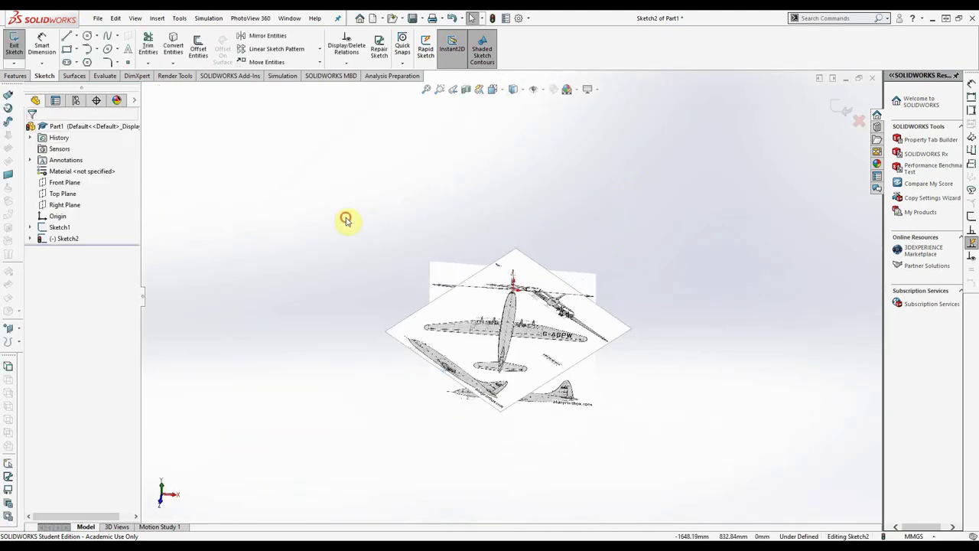
Step: Close the Top Plane sketch and insert the same blueprint as a sketch picture in a new sketch on the Right Plane
mouse_move(339, 248)
middle_down()
mouse_move(394, 298)
mouse_move(446, 319)
middle_up()
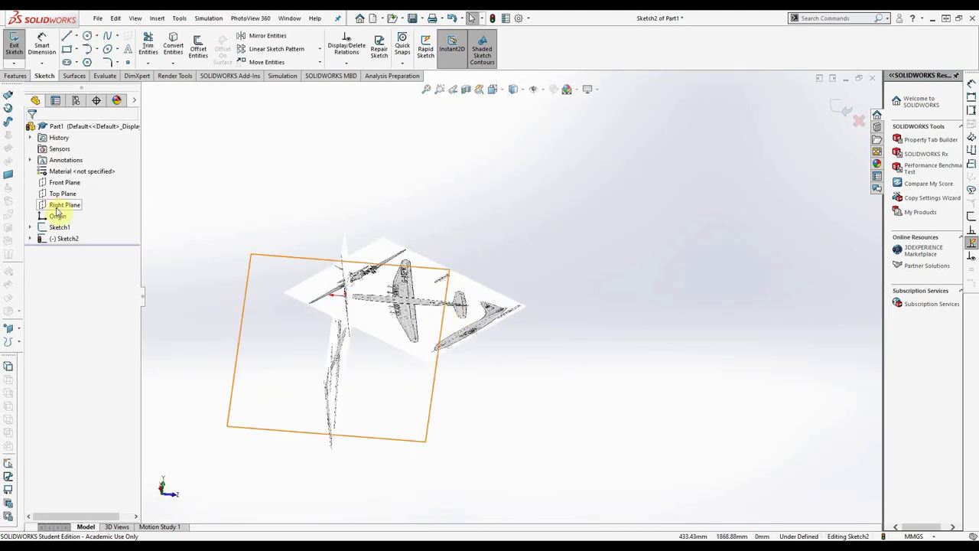
click(61, 205)
click(11, 52)
click(63, 205)
click(14, 45)
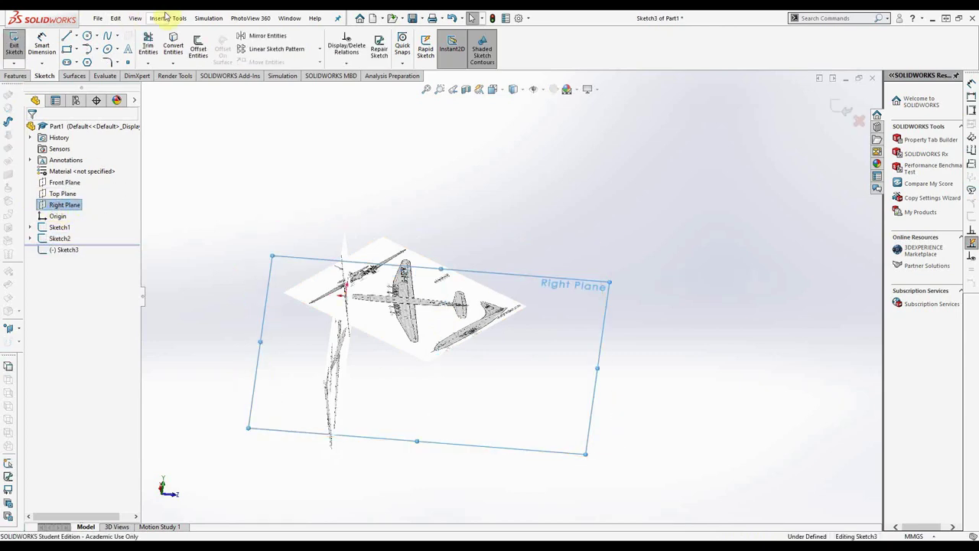
click(181, 19)
mouse_move(253, 279)
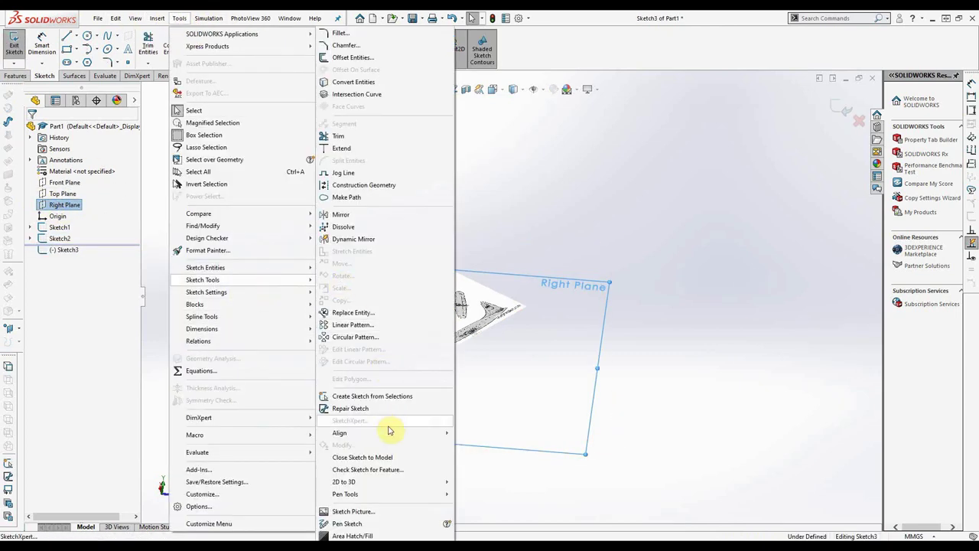
click(353, 511)
double_click(498, 205)
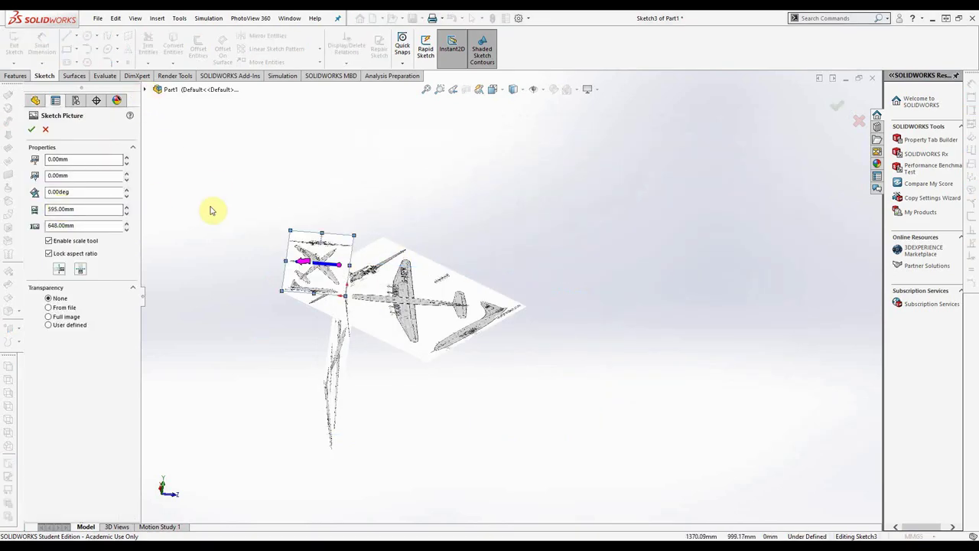
Step: Scale the Right Plane picture by fitting its scale line across the front view's wingspan, set it to 1500 mm, and accept it
scroll(281, 252, down, 8)
scroll(722, 221, down, 8)
drag(657, 343, 662, 248)
scroll(528, 291, up, 8)
ctrl+middle_drag(243, 299, 569, 292)
scroll(448, 253, down, 3)
mouse_move(448, 253)
mouse_down()
mouse_move(159, 231)
mouse_move(196, 251)
mouse_move(187, 251)
mouse_up()
scroll(176, 234, down, 6)
text(1500)
key(Return)
scroll(547, 337, up, 5)
scroll(547, 337, down, 2)
key(Return)
Step: Group the three blueprint picture sketches in a new feature tree folder named 3 View
middle_drag(658, 257, 569, 221)
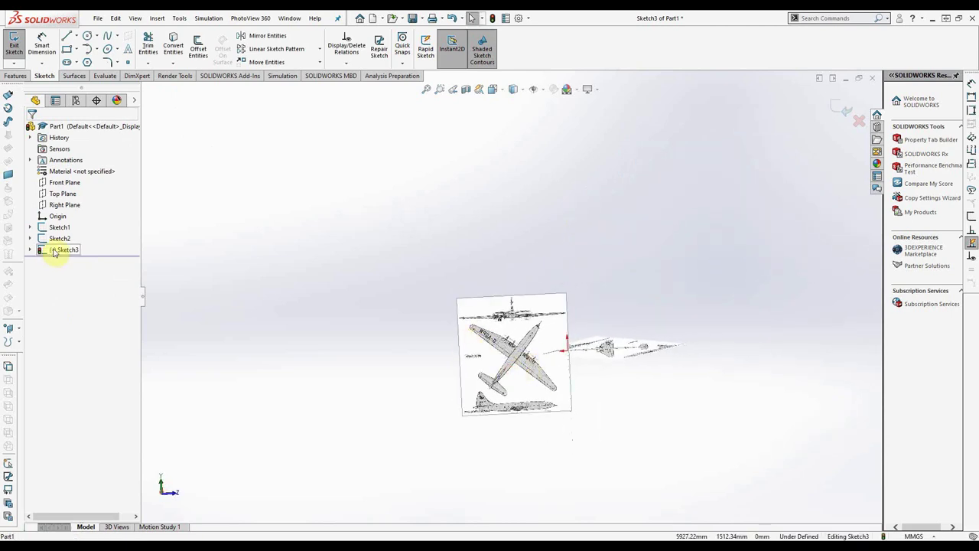
click(29, 251)
right_click(64, 262)
click(219, 250)
right_click(83, 259)
click(102, 326)
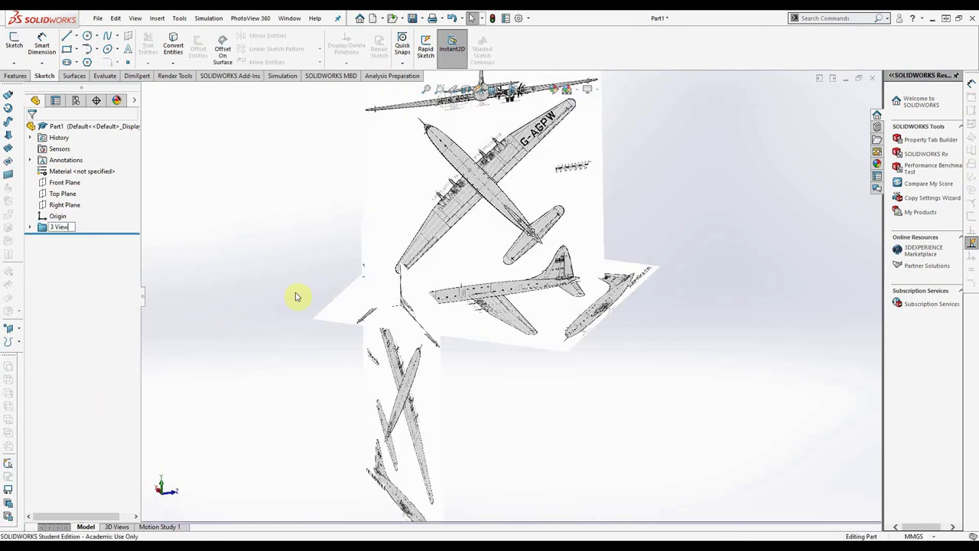
click(58, 230)
middle_drag(219, 218, 253, 218)
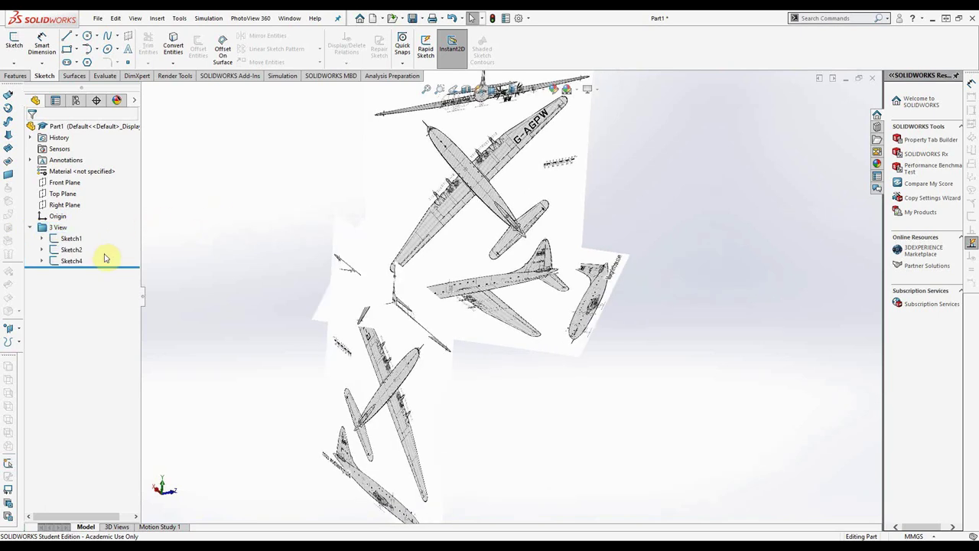
Step: Rename the three picture sketches in the 3 View folder as Front, Top and Side
right_click(70, 240)
click(80, 225)
right_click(65, 238)
click(75, 225)
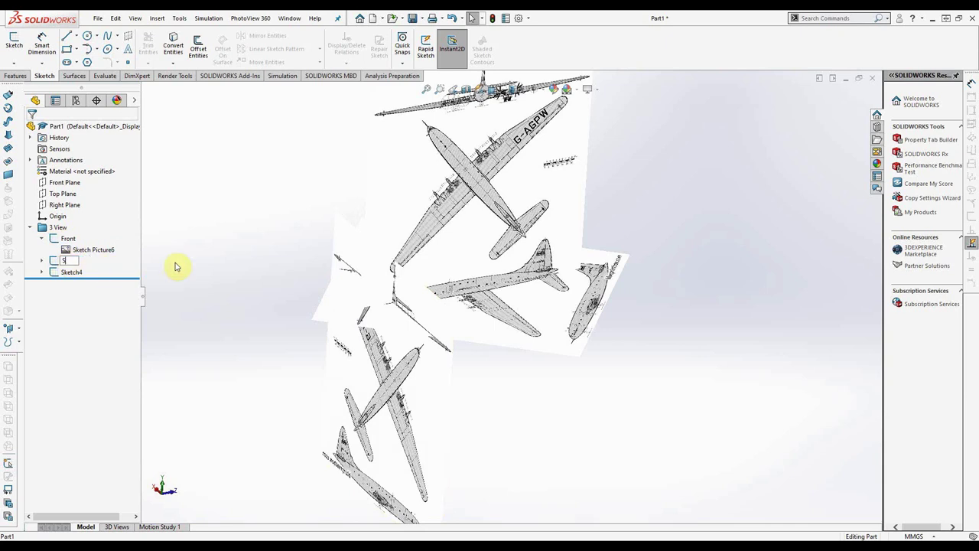
right_click(63, 259)
click(65, 248)
right_click(71, 261)
click(70, 248)
click(70, 272)
text(Side)
key(Return)
Step: Collapse the Front sketch's contents and hide the Front and Top picture sketches, leaving the Side picture displayed
click(40, 238)
right_click(66, 262)
click(75, 229)
mouse_move(245, 258)
middle_down()
mouse_move(271, 227)
mouse_move(259, 243)
middle_up()
right_click(65, 252)
click(74, 220)
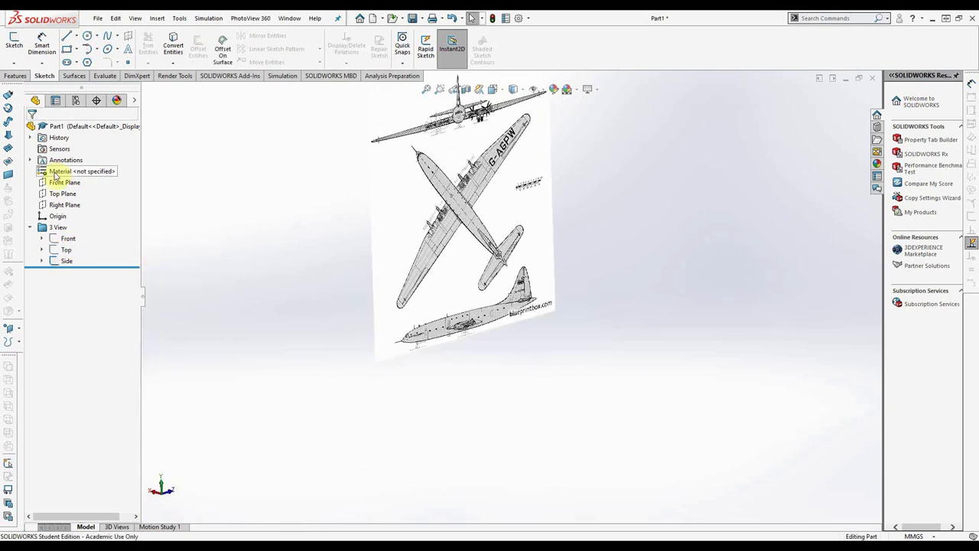
Step: Start a new sketch on the Right Plane and orient the view normal to it
click(61, 204)
click(13, 45)
right_click(65, 272)
click(91, 255)
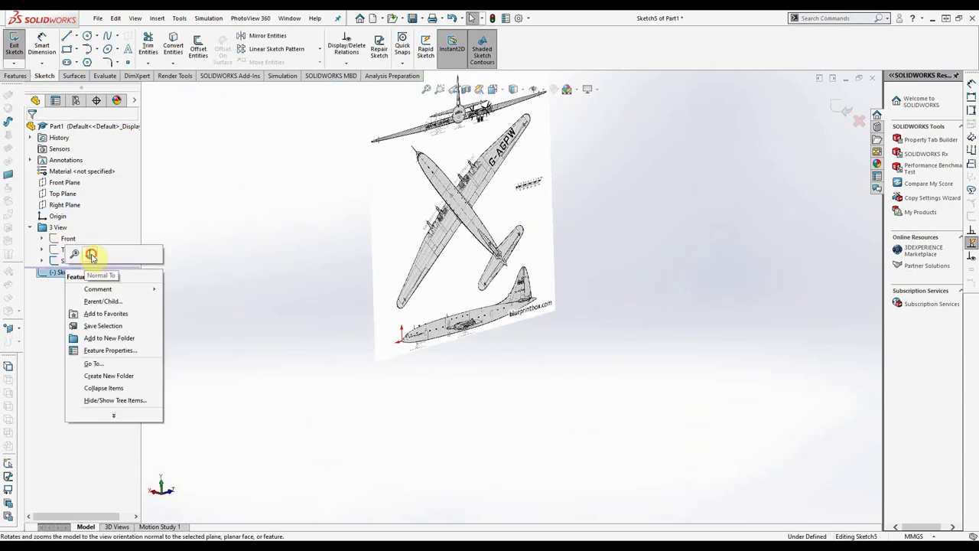
click(91, 255)
Step: Trace the side view's upper fuselage outline with a spline from the nose at the origin back around the tail tip
scroll(555, 431, down, 3)
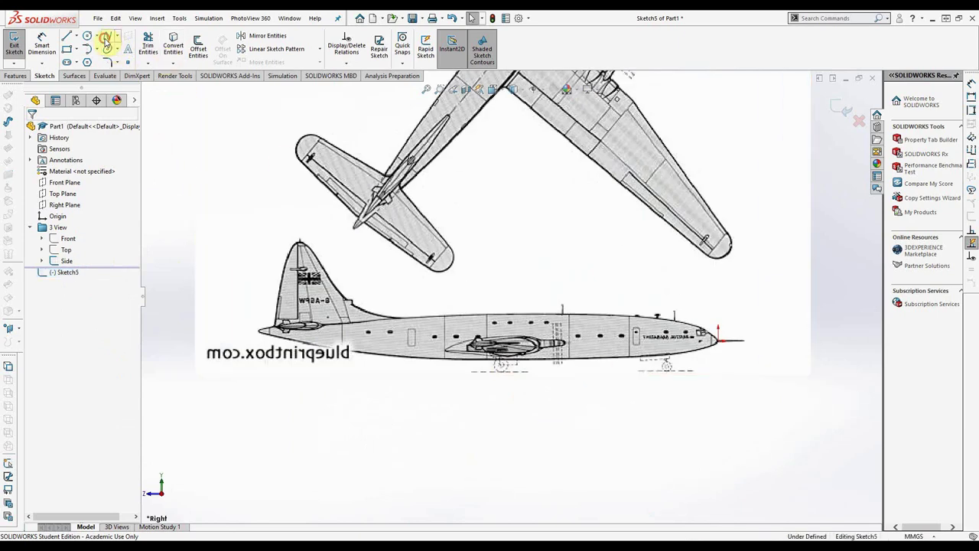
scroll(724, 348, down, 5)
click(634, 320)
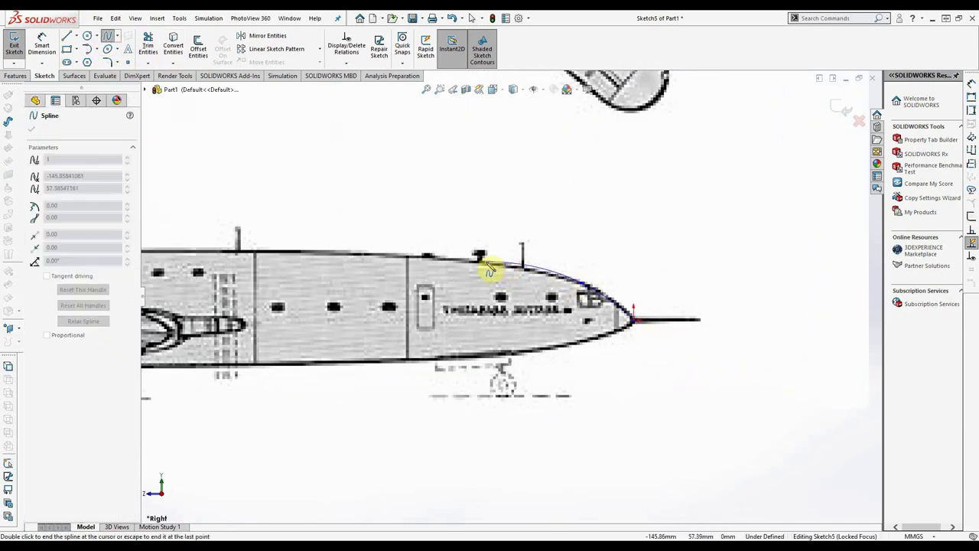
scroll(210, 252, up, 5)
scroll(164, 248, down, 5)
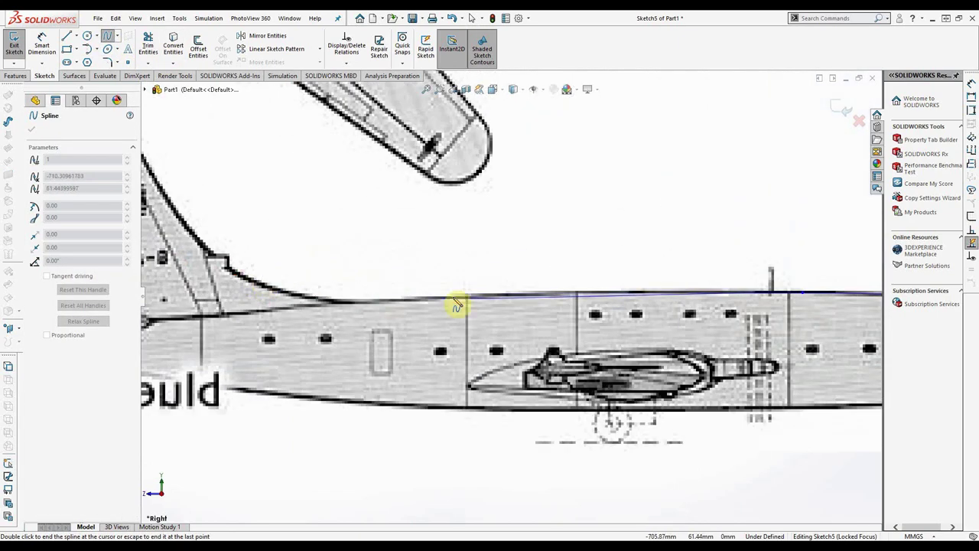
scroll(275, 316, up, 3)
scroll(386, 319, down, 4)
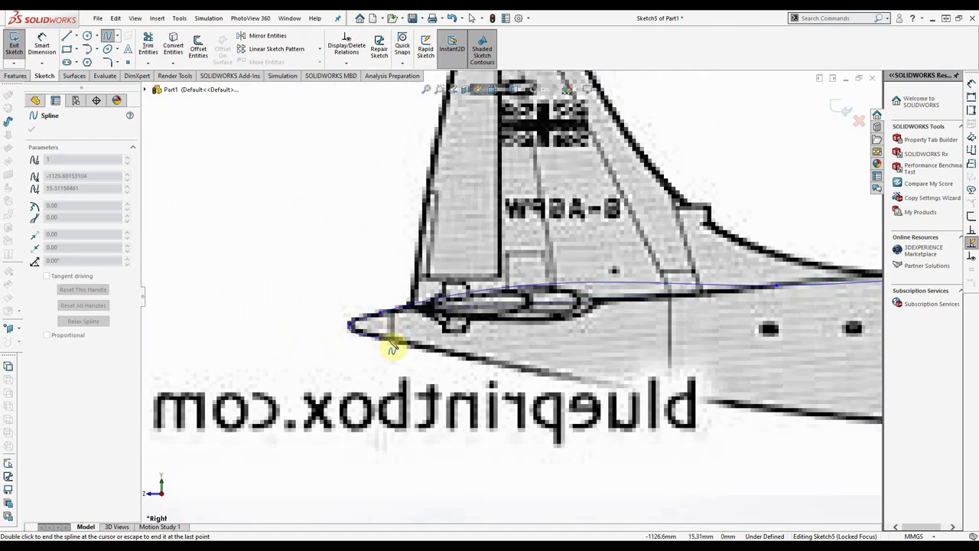
Step: Continue the spline along the fuselage underside to the nose and end it just below the origin
scroll(673, 376, up, 3)
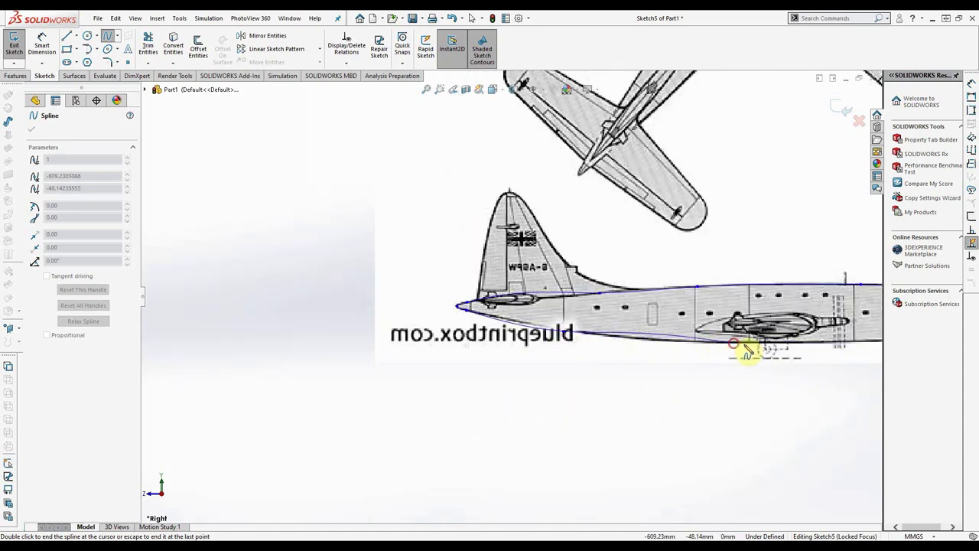
scroll(766, 341, up, 2)
scroll(734, 314, down, 4)
click(593, 306)
scroll(735, 291, down, 3)
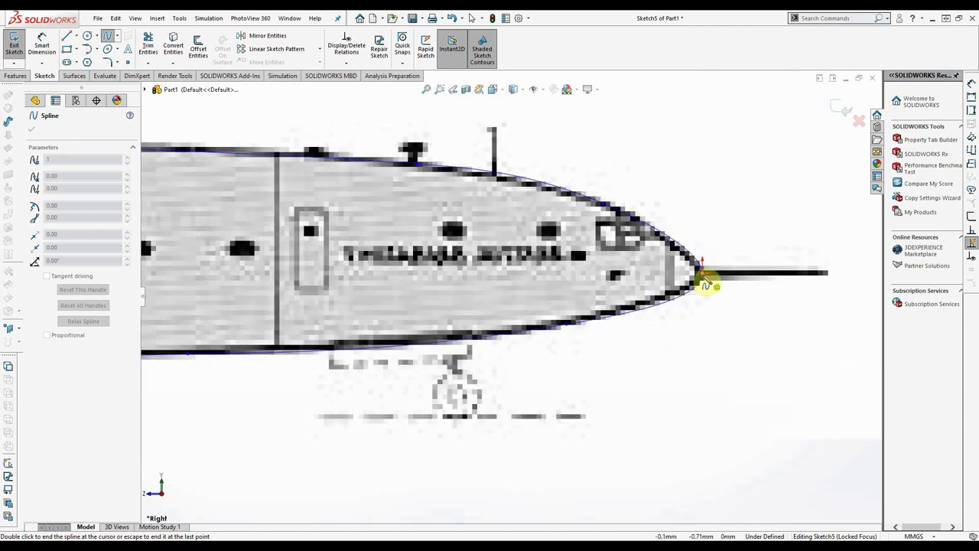
double_click(702, 277)
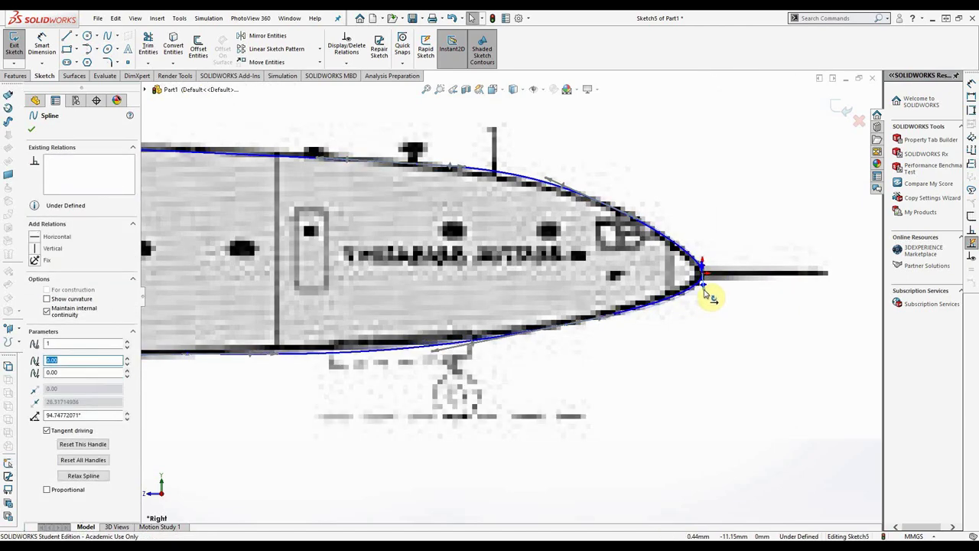
Step: Adjust the fuselage profile spline along the upper rear fuselage to follow the side-view picture, and exit the sketch
scroll(280, 345, up, 3)
scroll(474, 278, down, 3)
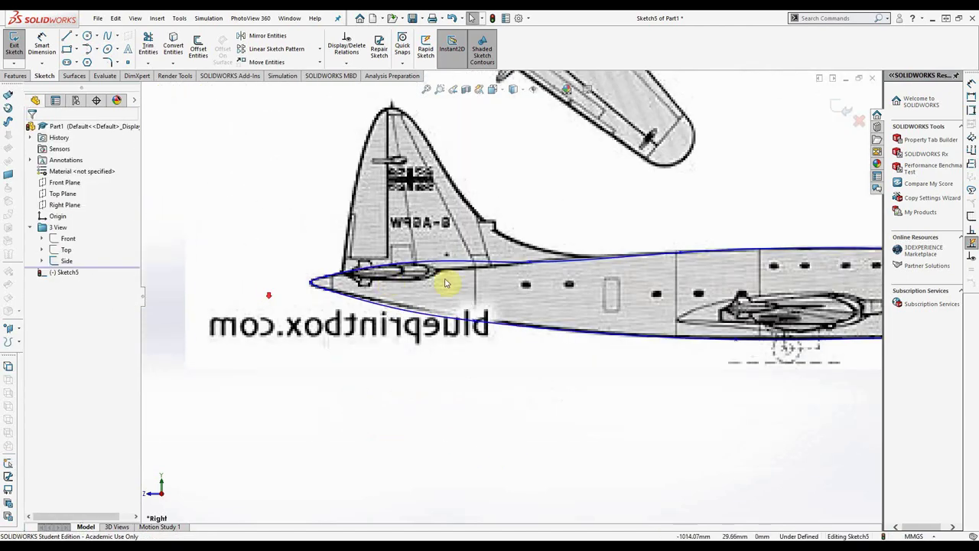
click(528, 263)
click(389, 267)
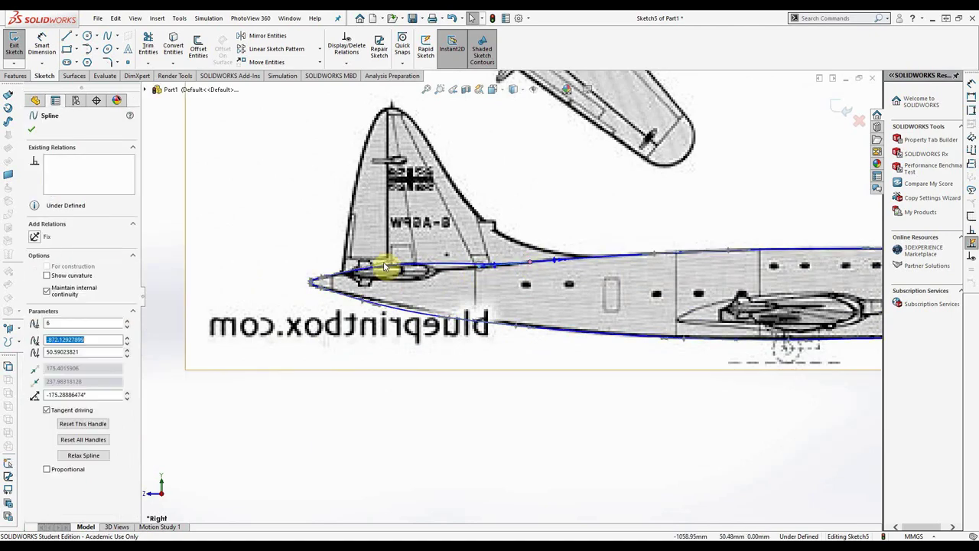
click(401, 270)
click(378, 402)
scroll(431, 287, up, 7)
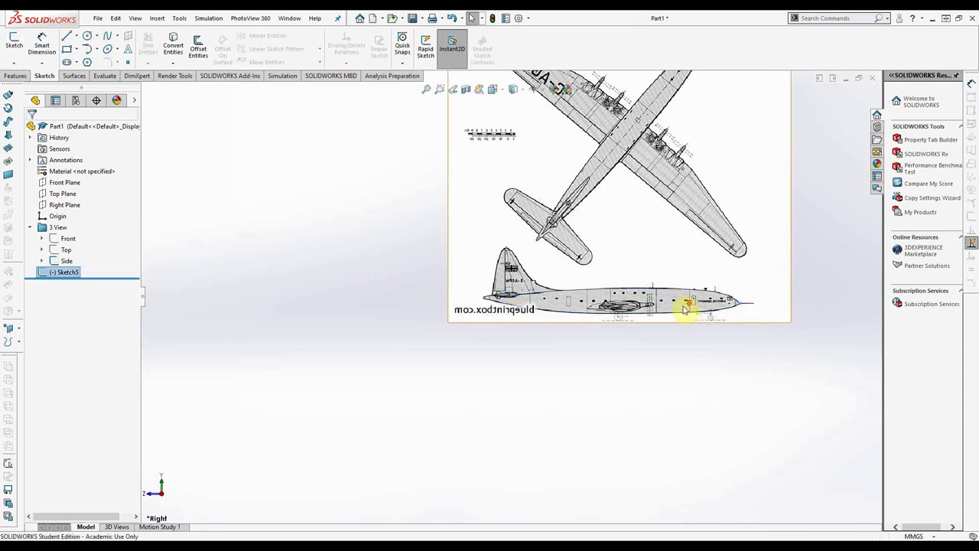
click(15, 48)
Step: Hide the Side picture sketch to inspect the traced fuselage profile, and show the picture again
scroll(688, 307, down, 2)
right_click(66, 260)
click(74, 244)
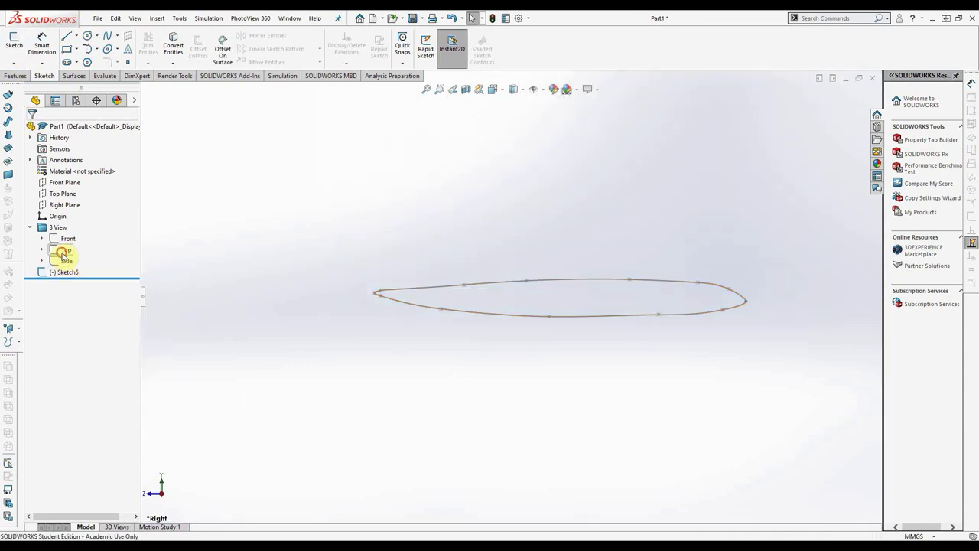
click(70, 247)
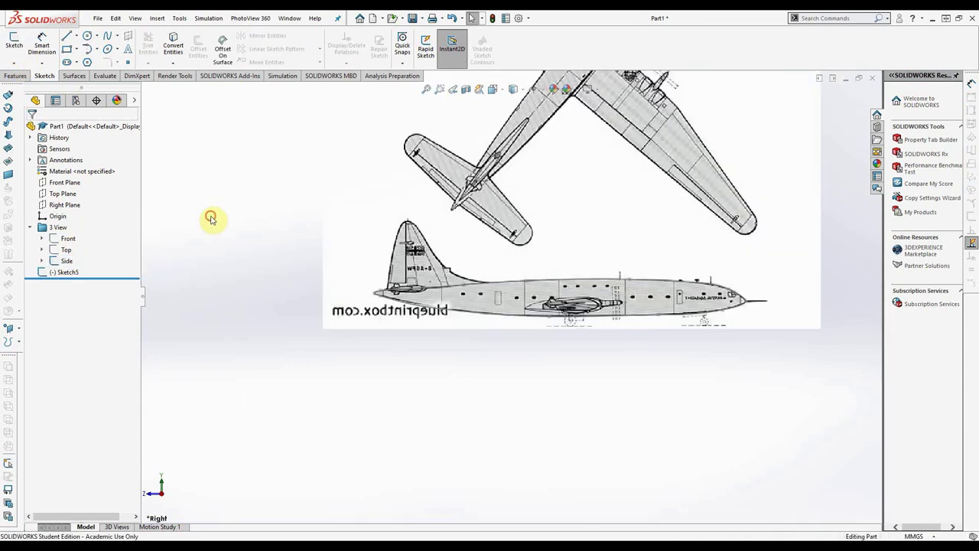
Step: In a new sketch on the Right Plane, draw a spline from the tail tip through the fuselage's middle to the nose at the origin
click(61, 204)
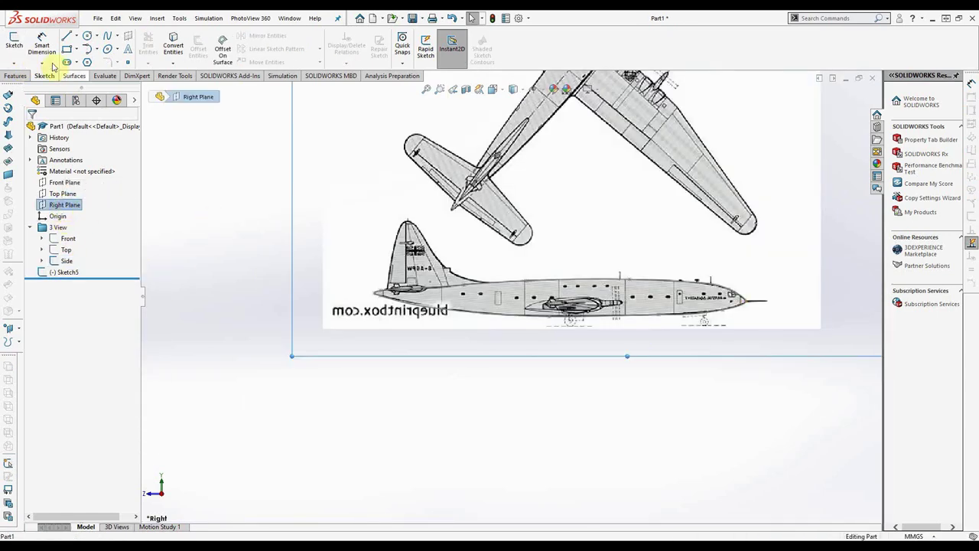
click(12, 47)
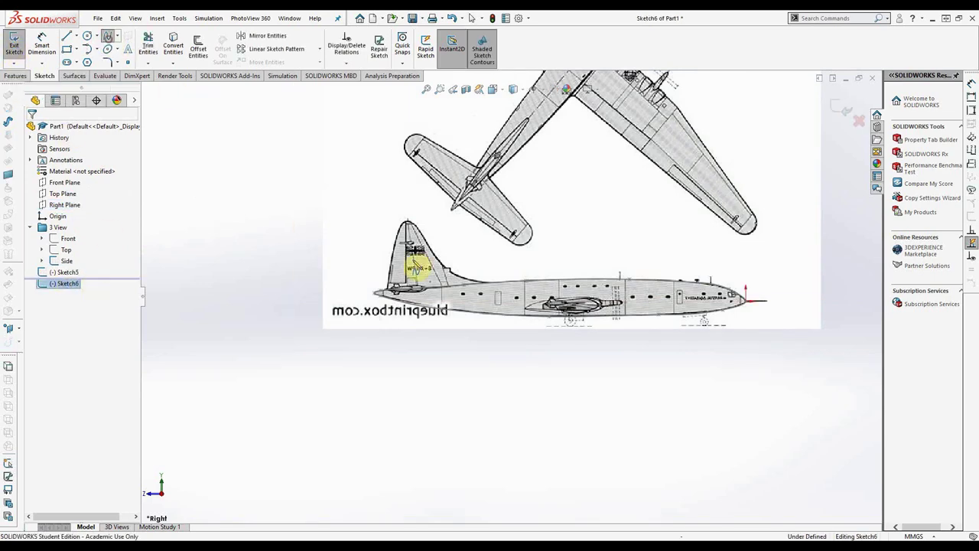
scroll(378, 301, down, 8)
click(617, 294)
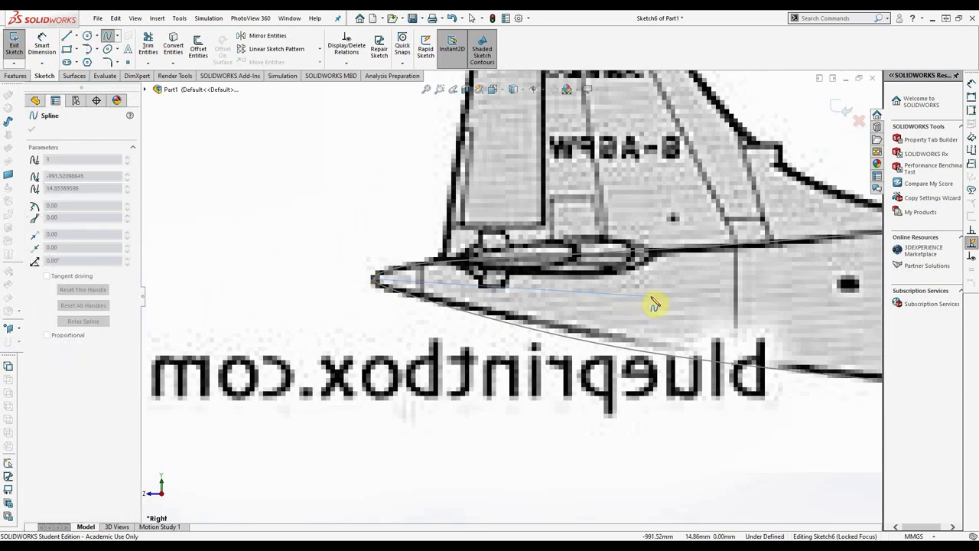
scroll(613, 305, up, 6)
click(566, 298)
scroll(802, 305, down, 5)
scroll(798, 305, up, 3)
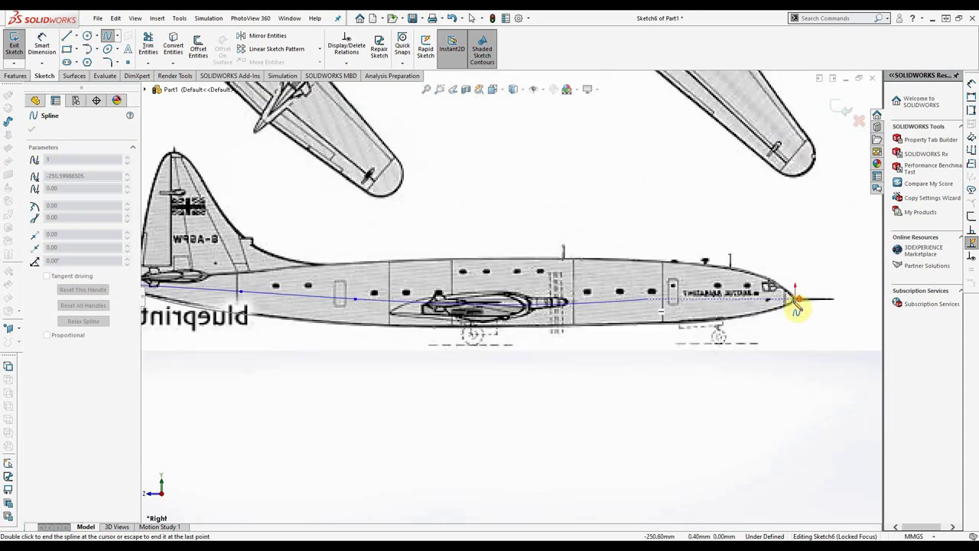
click(796, 298)
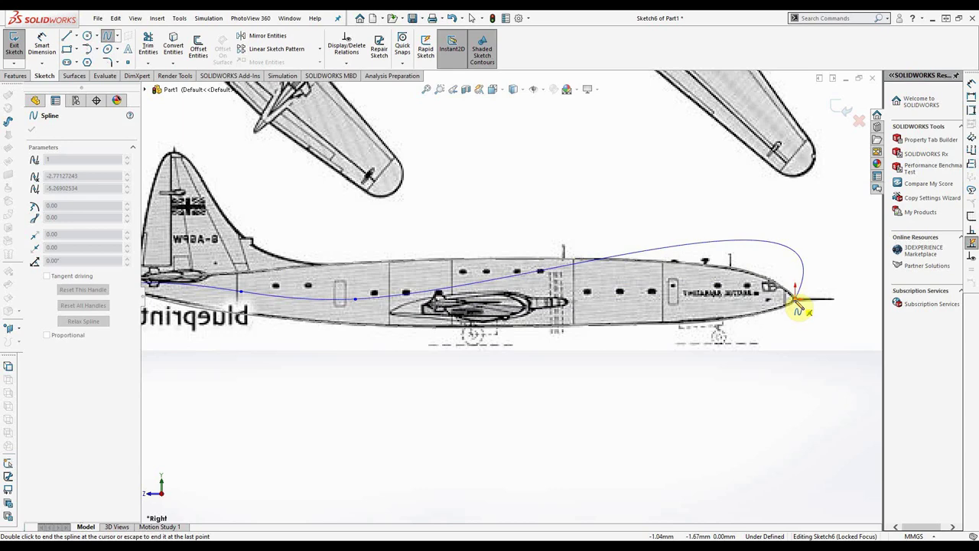
double_click(798, 310)
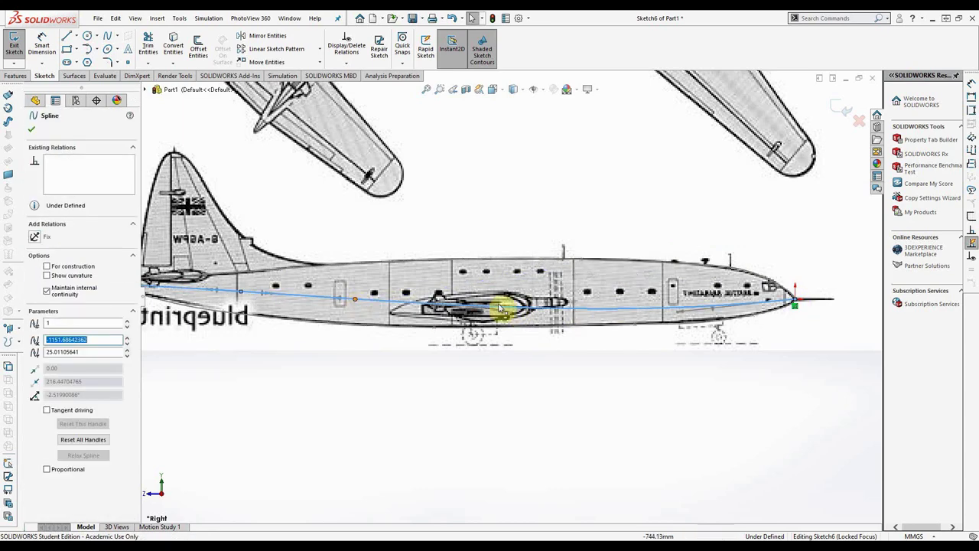
Step: Flatten the middle spline by adjusting its points and tangent handles along the fuselage, and exit the sketch
click(676, 304)
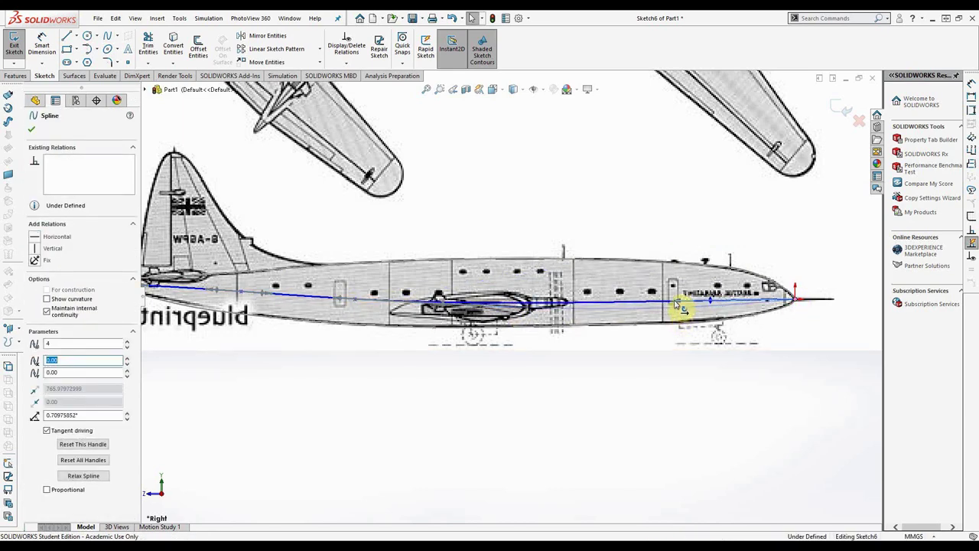
drag(674, 301, 674, 298)
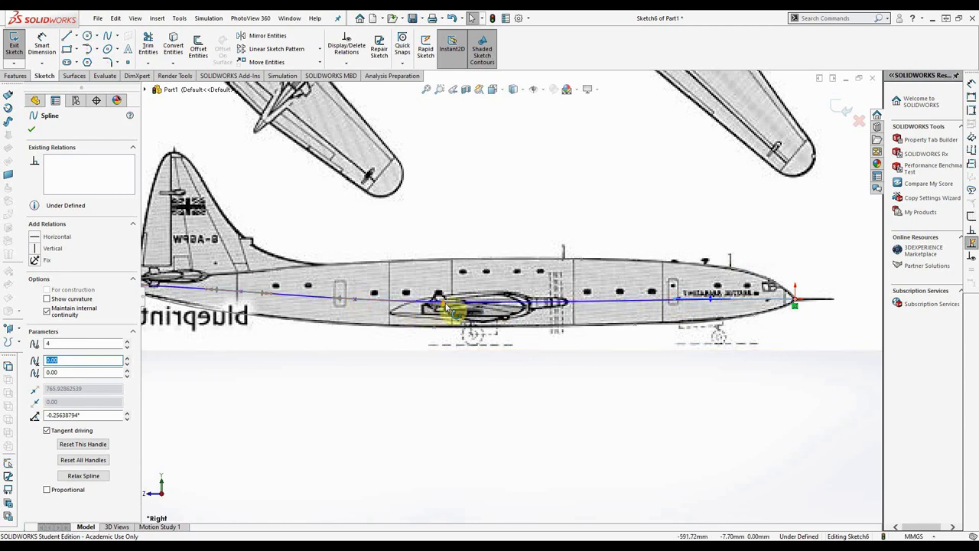
click(481, 307)
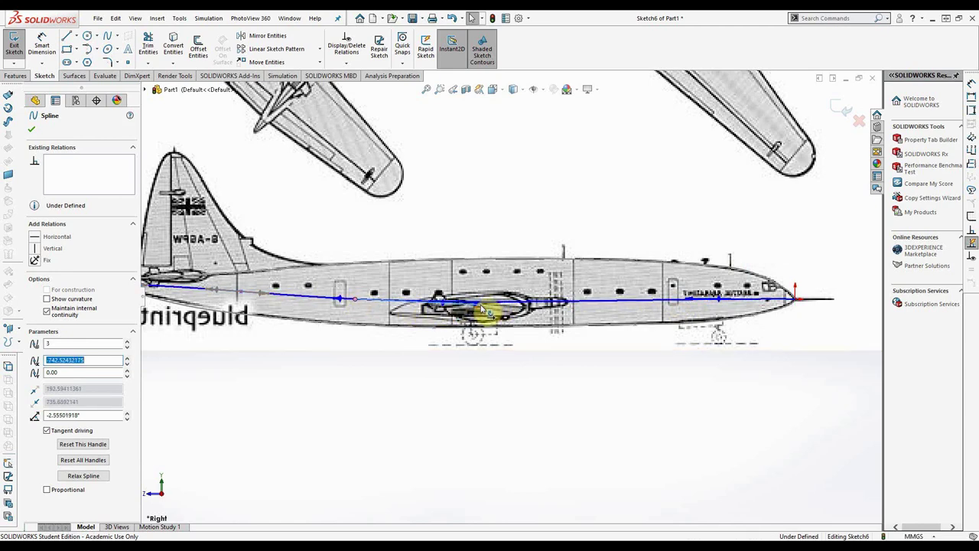
scroll(482, 307, up, 2)
scroll(207, 304, down, 3)
click(495, 394)
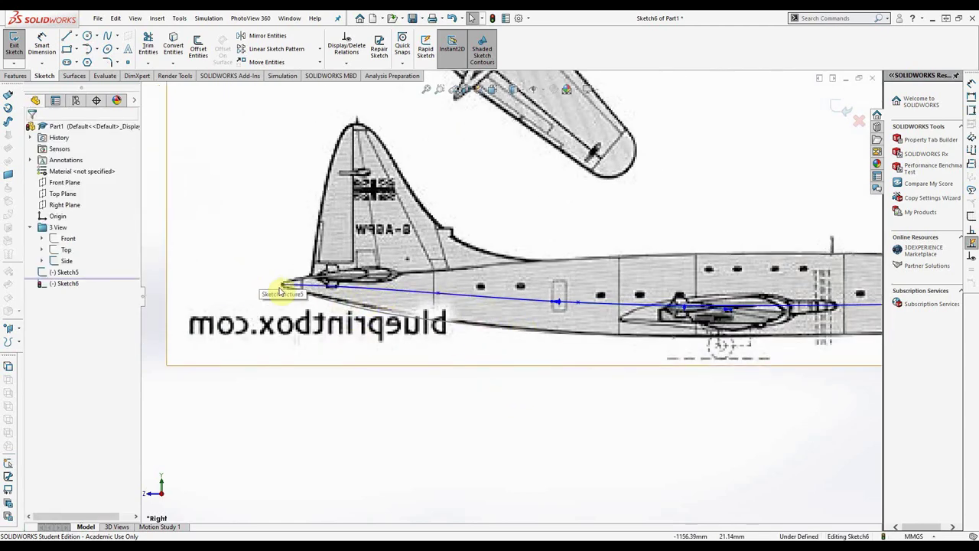
scroll(765, 302, up, 2)
click(11, 42)
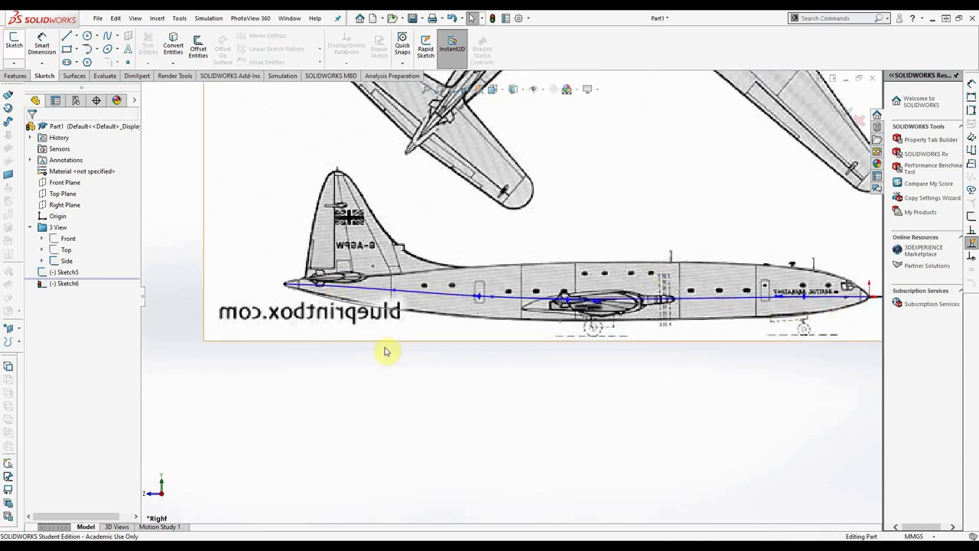
Step: Hide the Side picture sketch and display the Top picture sketch
right_click(52, 228)
click(66, 244)
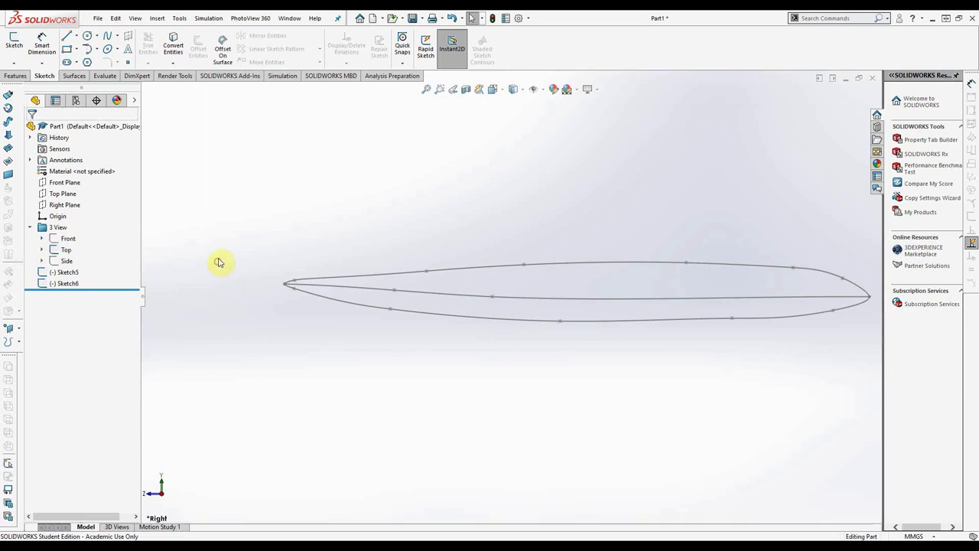
middle_drag(218, 263, 199, 227)
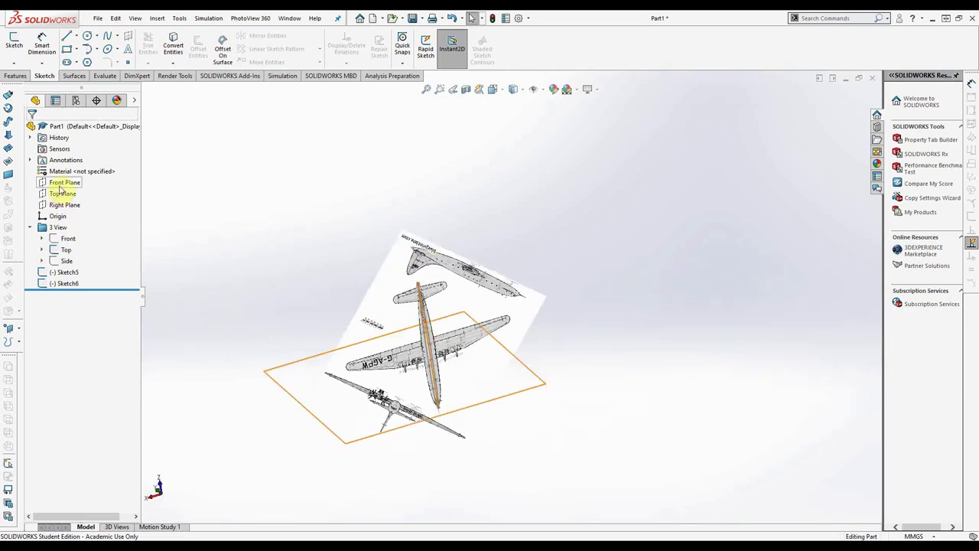
middle_drag(420, 186, 375, 354)
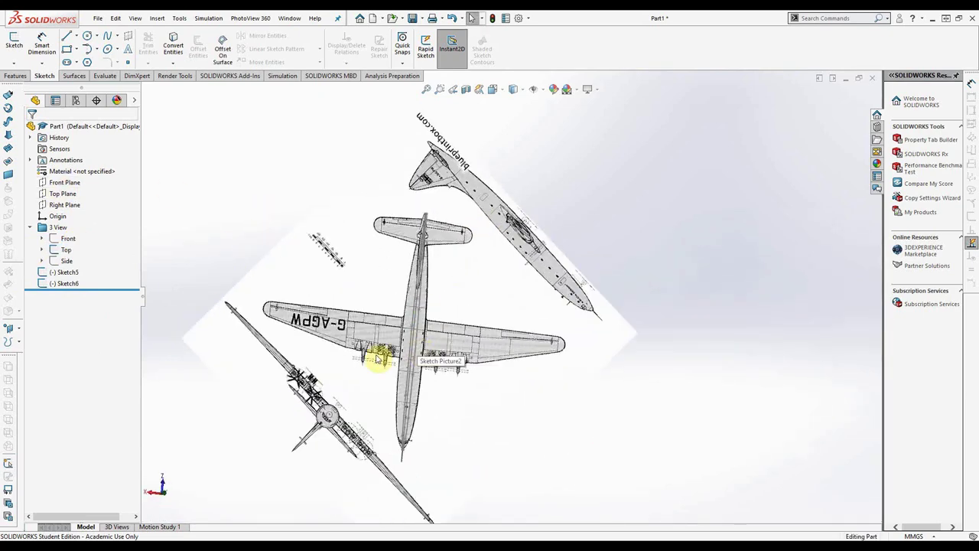
Step: Orient the view normal to the Top Plane and start a new spline sketch on it
click(69, 198)
click(124, 185)
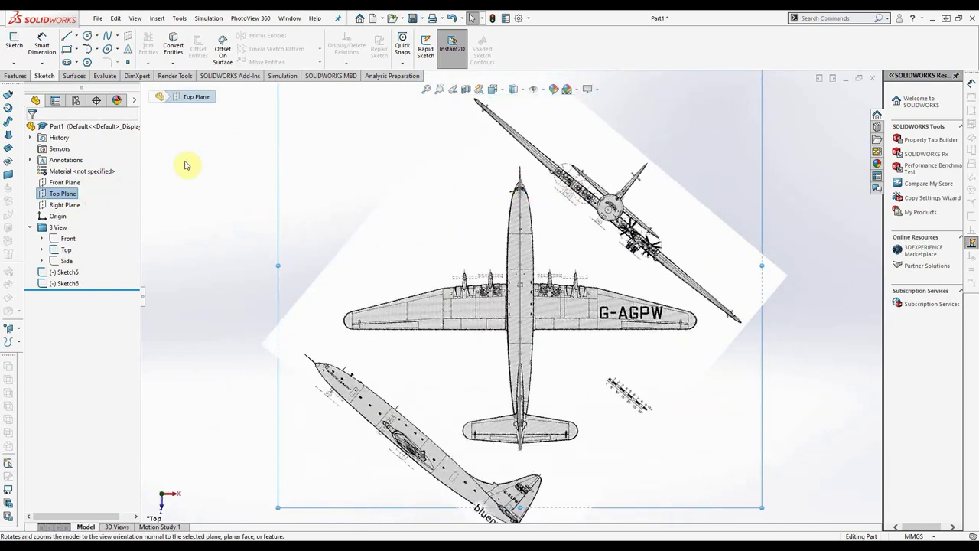
click(15, 58)
scroll(521, 199, down, 4)
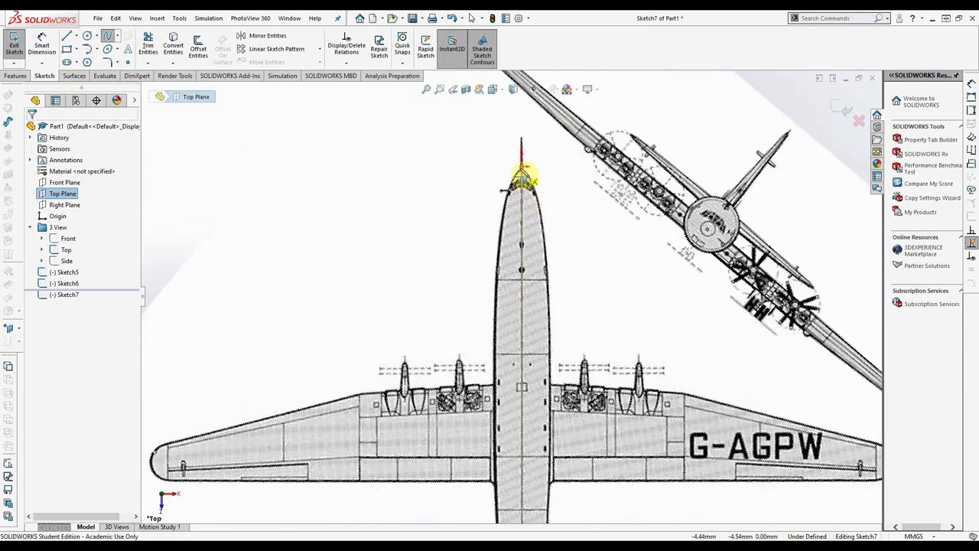
Step: Trace one side of the top-view fuselage with a spline from the nose at the origin to the tail tip on the centreline
click(522, 167)
scroll(535, 157, down, 6)
click(517, 249)
scroll(559, 403, up, 3)
scroll(536, 453, down, 4)
scroll(528, 482, up, 5)
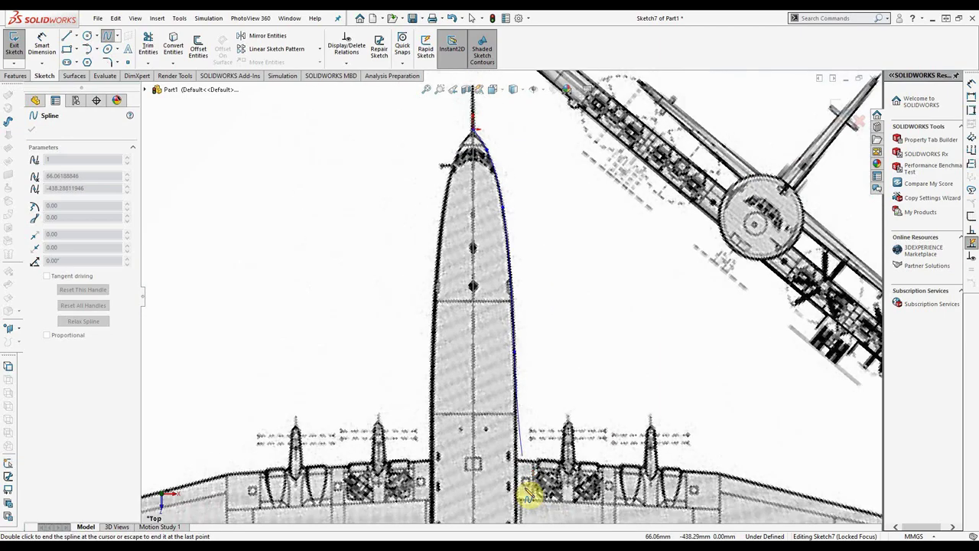
scroll(505, 485, down, 3)
scroll(500, 490, up, 4)
scroll(505, 397, down, 4)
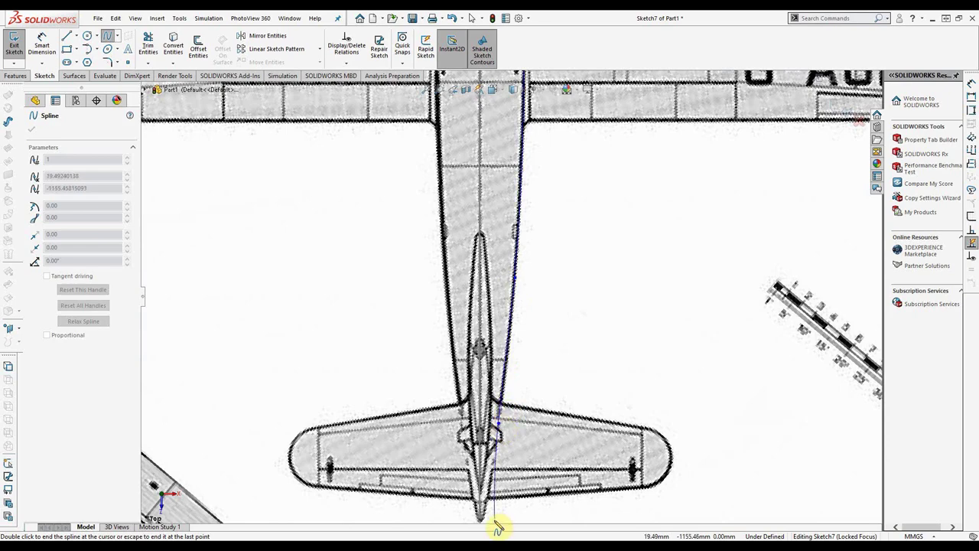
scroll(494, 524, down, 5)
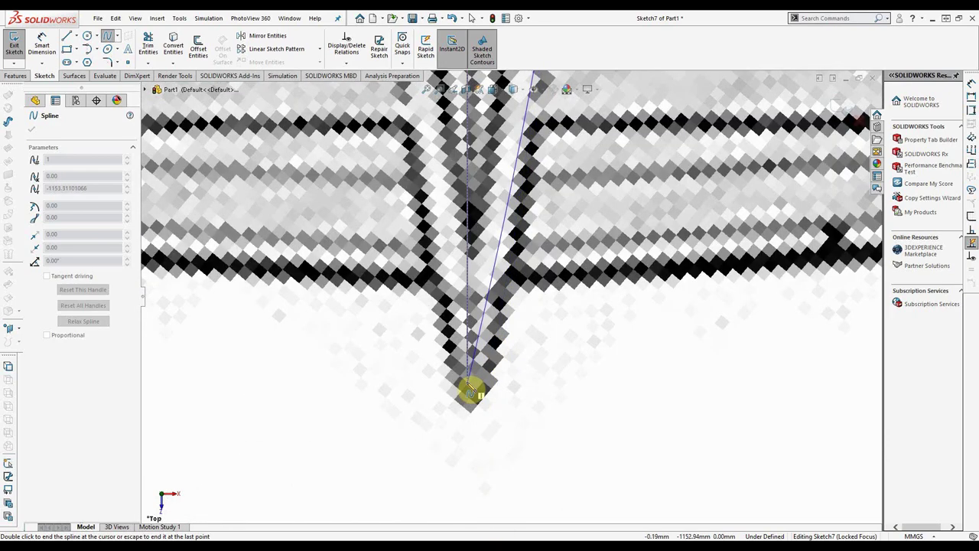
click(500, 324)
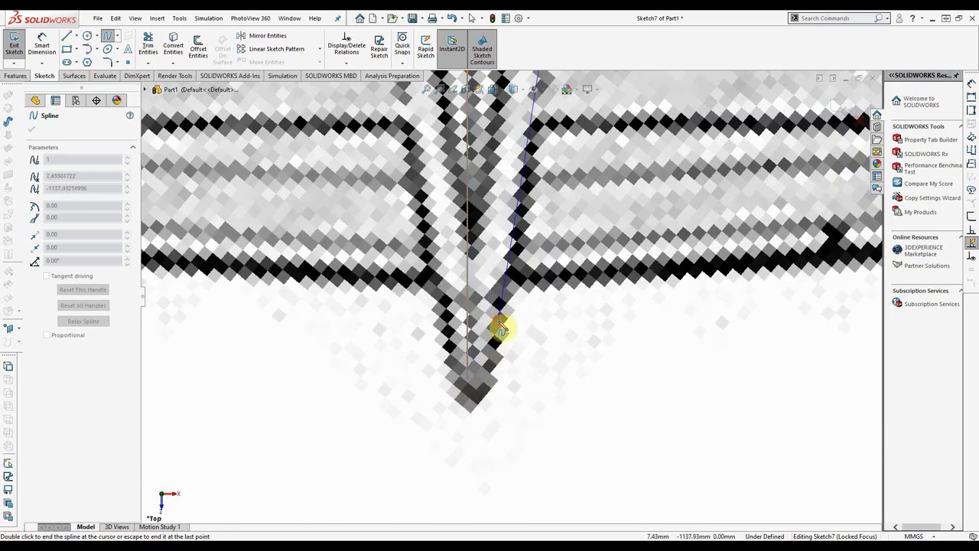
double_click(466, 383)
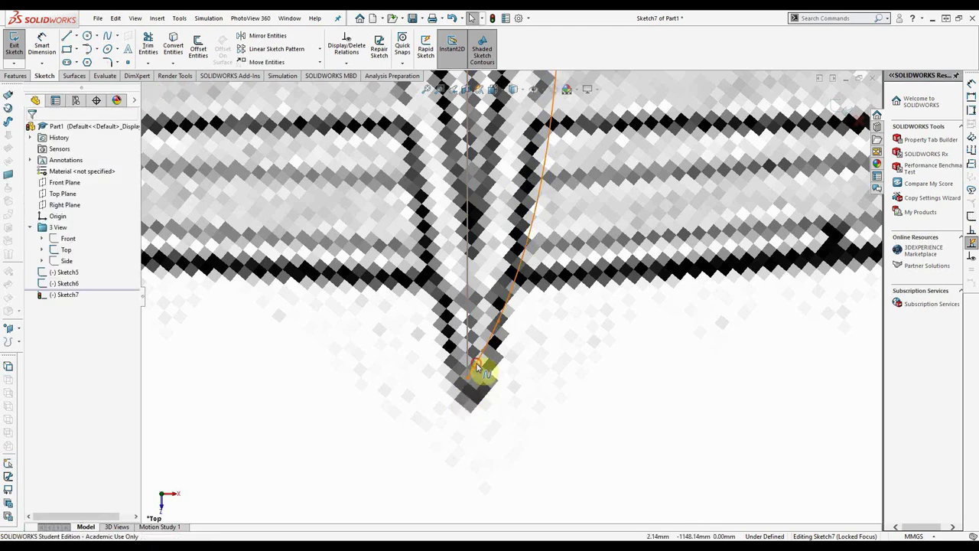
Step: Mirror the traced half-fuselage spline about the Right Plane, keeping the original as a copy
click(264, 35)
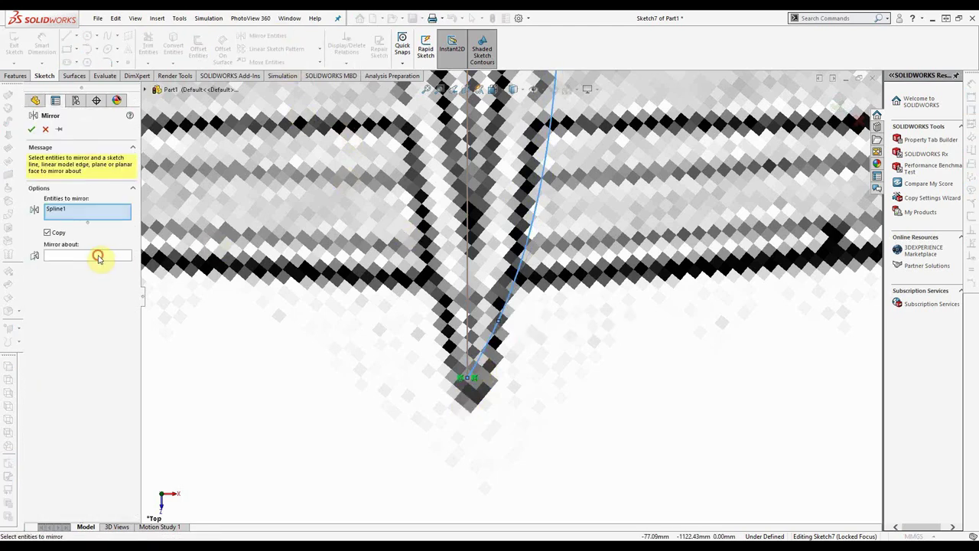
click(98, 257)
click(147, 90)
click(189, 168)
click(31, 129)
Step: Fine-tune the top-view spline's points around the tail to fit the mirrored outline to the picture, and exit the sketch
drag(475, 375, 473, 377)
scroll(507, 299, up, 9)
scroll(495, 229, down, 4)
click(560, 184)
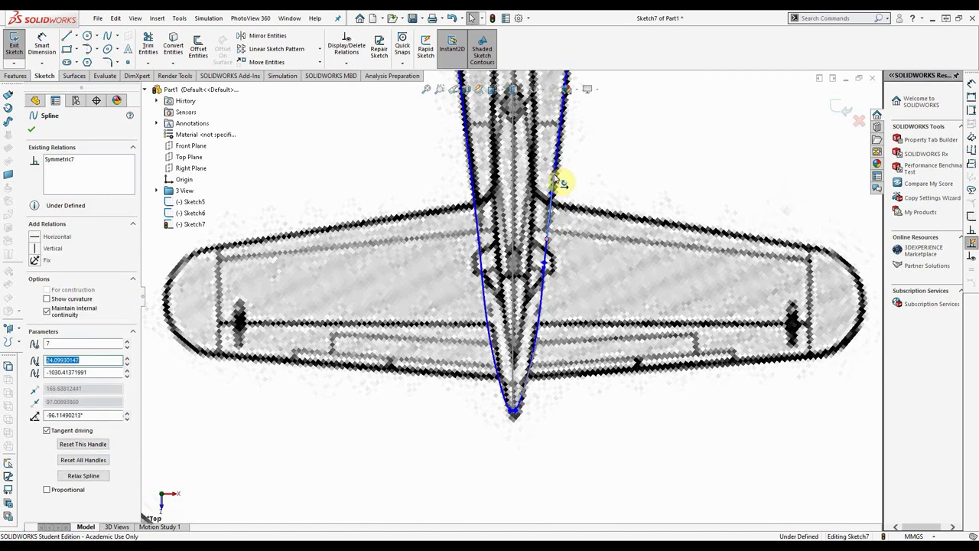
click(544, 344)
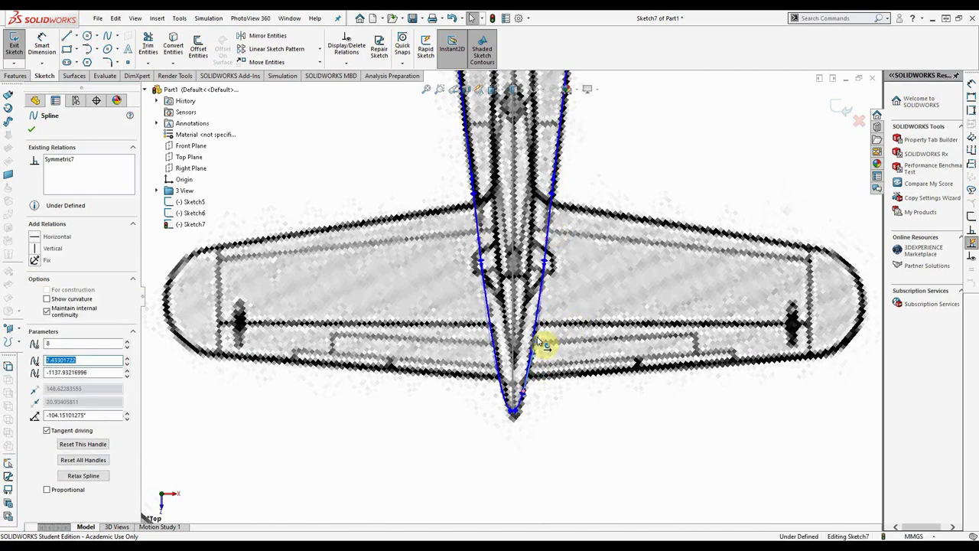
scroll(544, 314, up, 5)
scroll(531, 229, down, 6)
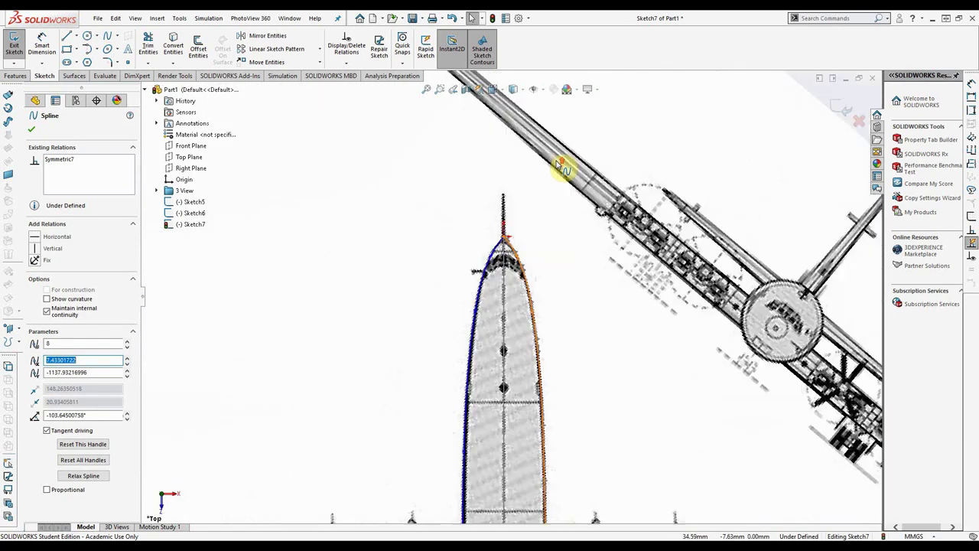
scroll(555, 208, up, 7)
click(14, 46)
Step: Examine from an oblique angle how the side-profile and top-view fuselage curves line up at the tail
scroll(549, 422, up, 4)
scroll(523, 410, down, 5)
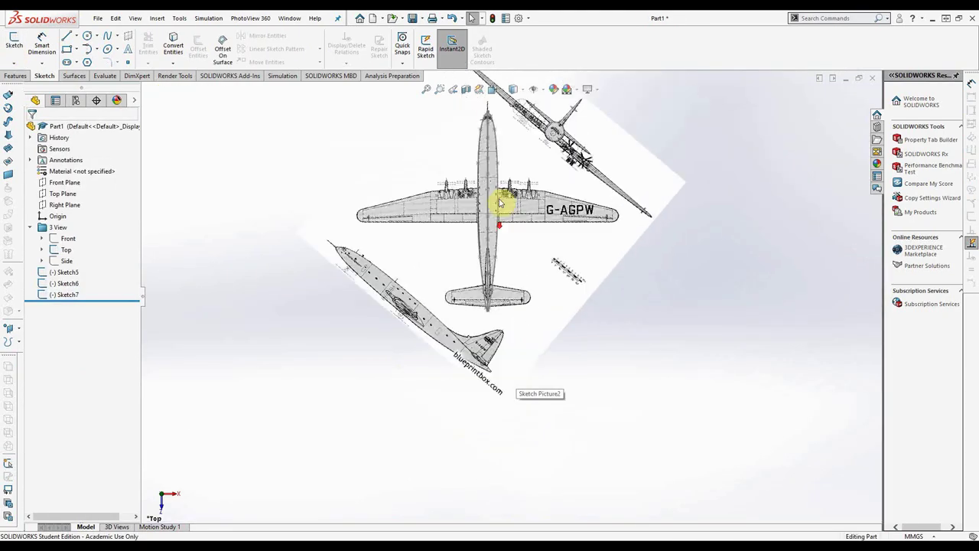
scroll(500, 203, down, 2)
mouse_move(499, 211)
middle_down()
mouse_move(481, 228)
mouse_move(512, 212)
mouse_move(488, 354)
middle_up()
scroll(512, 212, up, 3)
scroll(488, 354, down, 5)
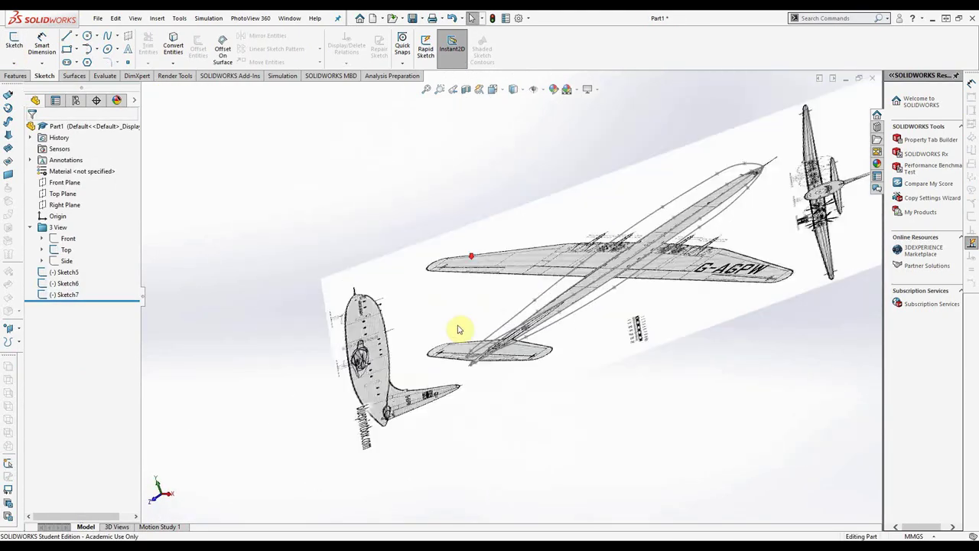
scroll(459, 330, down, 6)
mouse_move(430, 341)
middle_down()
mouse_move(483, 341)
mouse_move(492, 324)
mouse_move(430, 253)
middle_up()
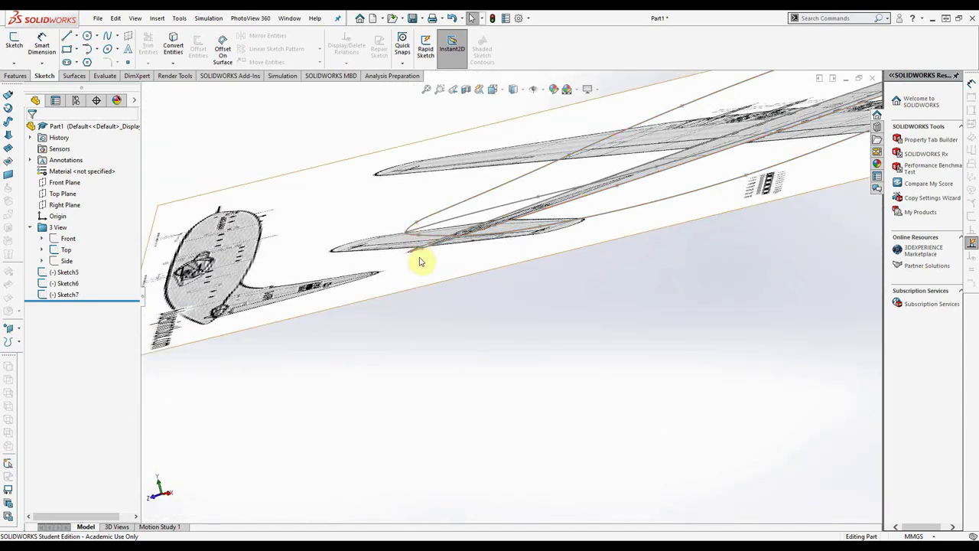
Step: Hide the Top picture sketch and fit the fuselage curves in the view
right_click(67, 257)
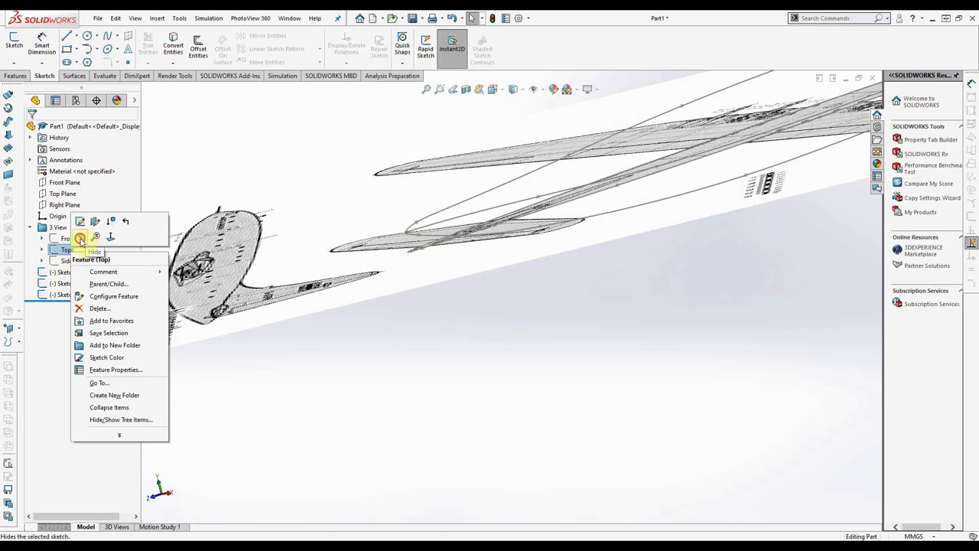
click(83, 240)
scroll(488, 328, up, 2)
key(f)
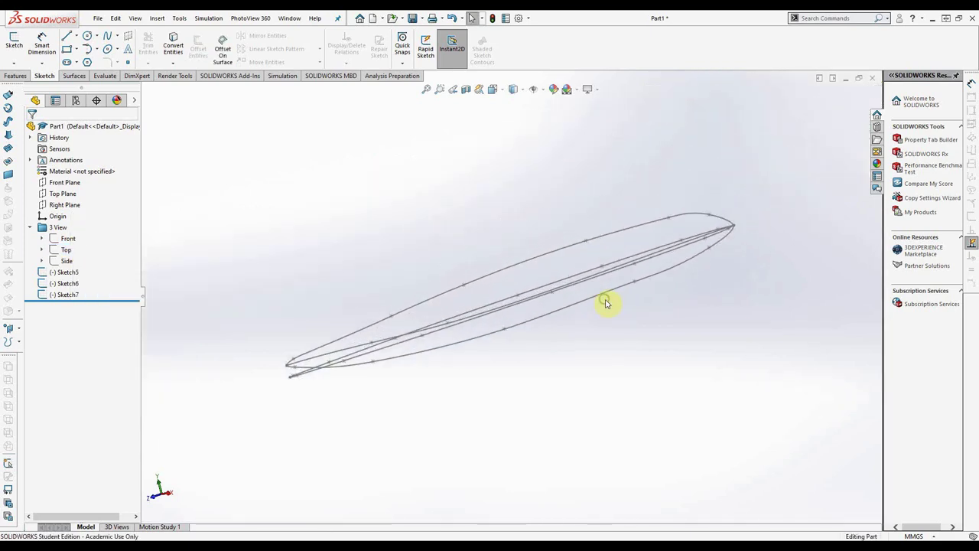
Step: Start a 3D sketch and begin a spline at the fuselage nose, placing its first points on the top-view outline's points
mouse_move(543, 316)
middle_down()
mouse_move(531, 332)
mouse_move(553, 349)
middle_up()
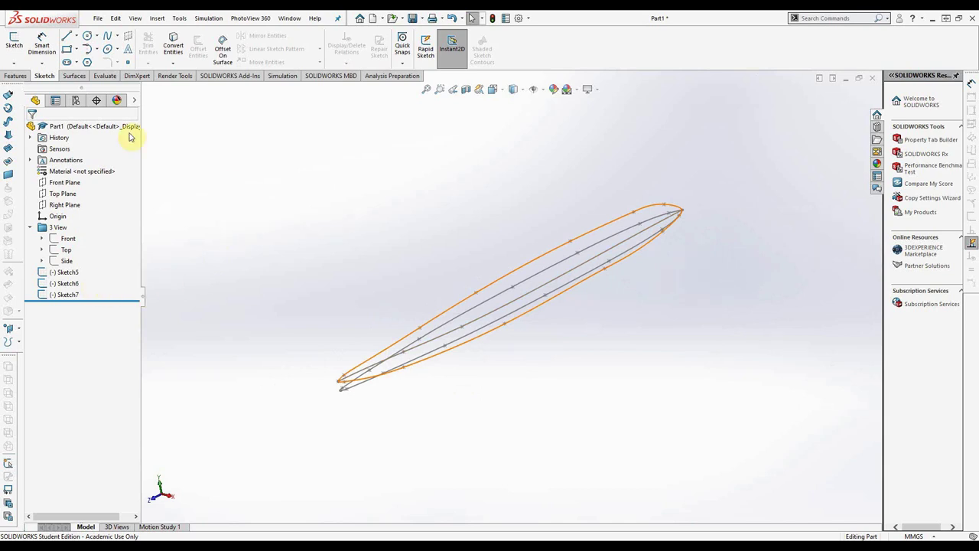
click(15, 64)
click(31, 86)
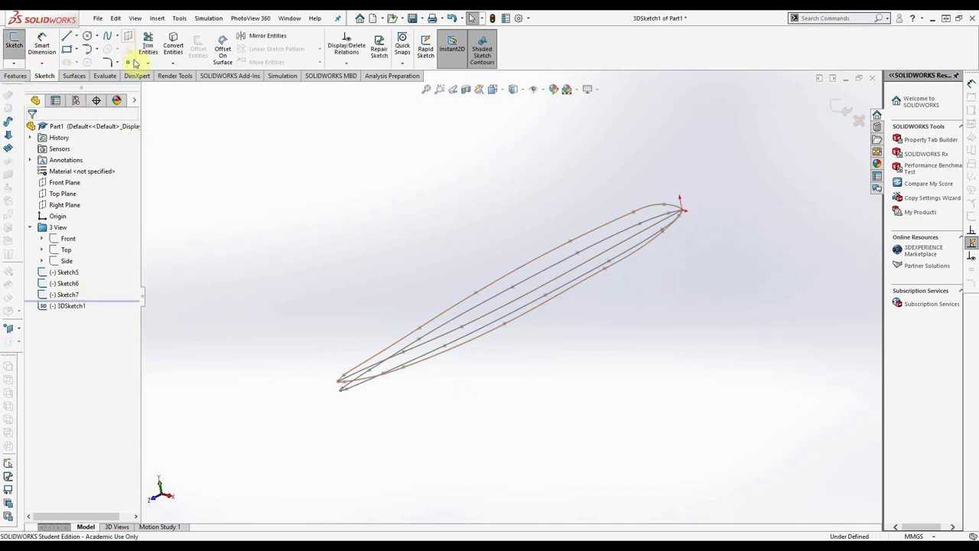
mouse_move(337, 220)
middle_down()
mouse_move(554, 223)
mouse_move(479, 330)
mouse_move(446, 401)
mouse_move(483, 413)
mouse_move(446, 437)
mouse_move(503, 461)
mouse_move(477, 451)
mouse_move(489, 469)
middle_up()
scroll(513, 428, down, 3)
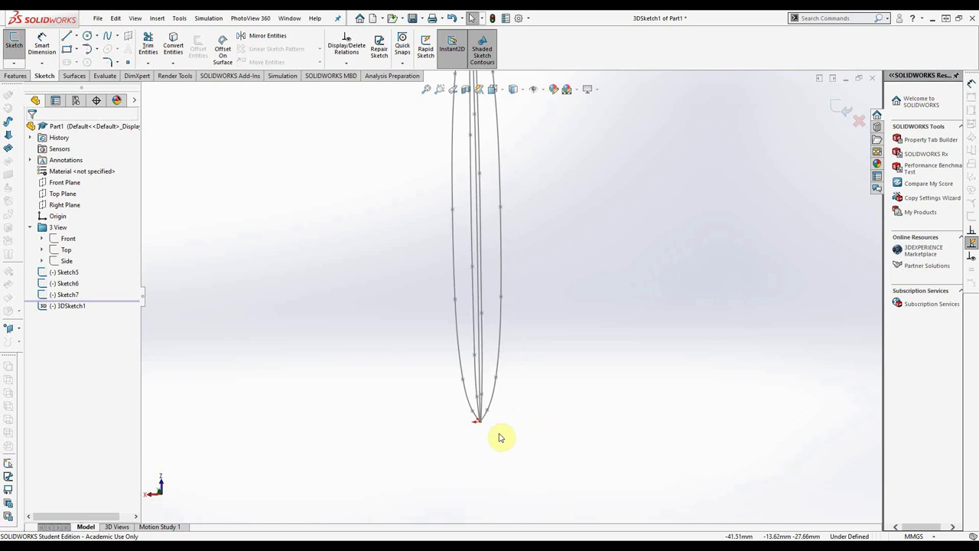
click(108, 35)
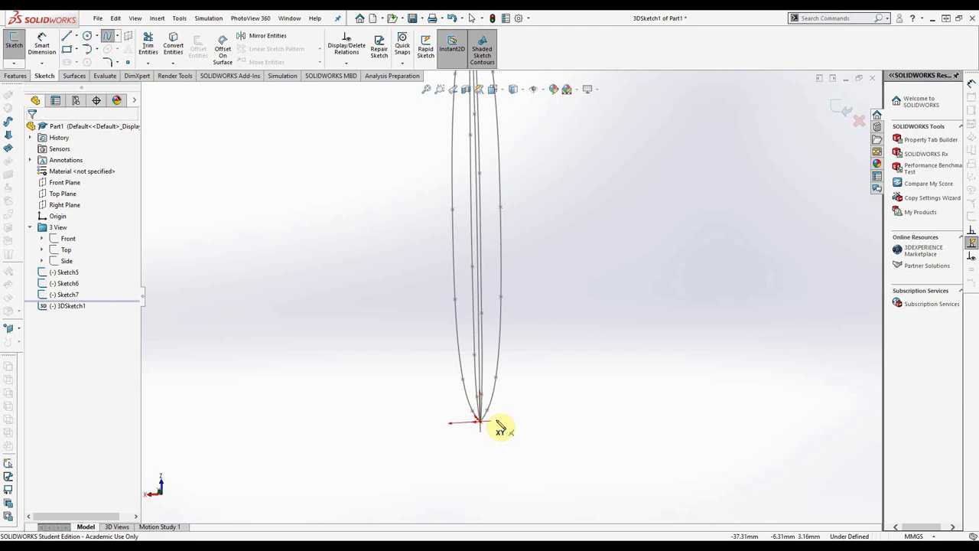
mouse_move(497, 423)
middle_down()
mouse_move(489, 352)
mouse_move(547, 366)
middle_up()
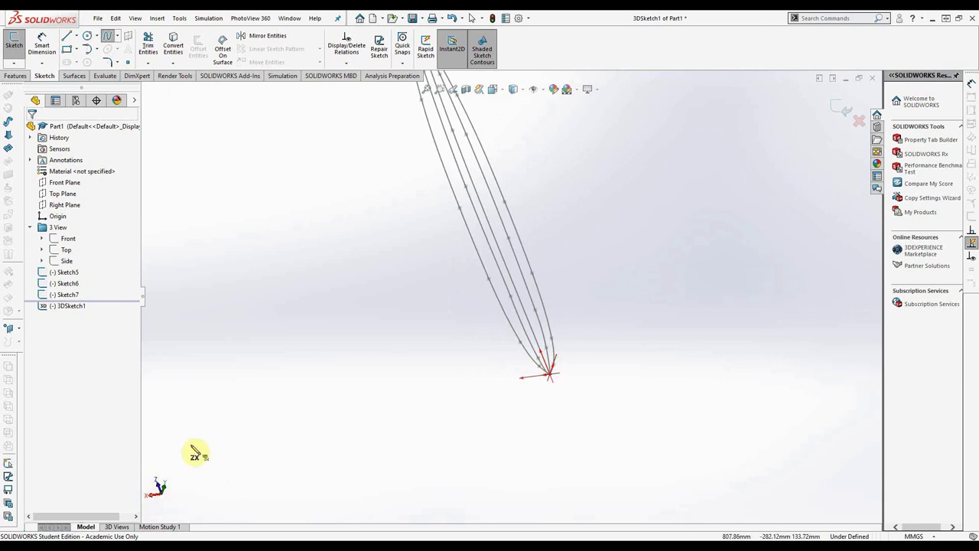
mouse_move(382, 422)
middle_down()
mouse_move(590, 411)
mouse_move(555, 426)
middle_up()
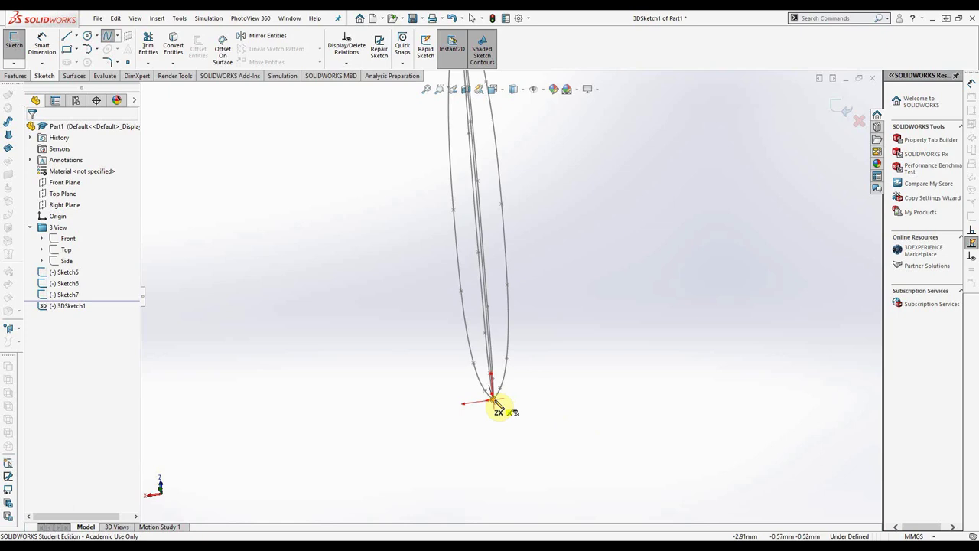
click(495, 400)
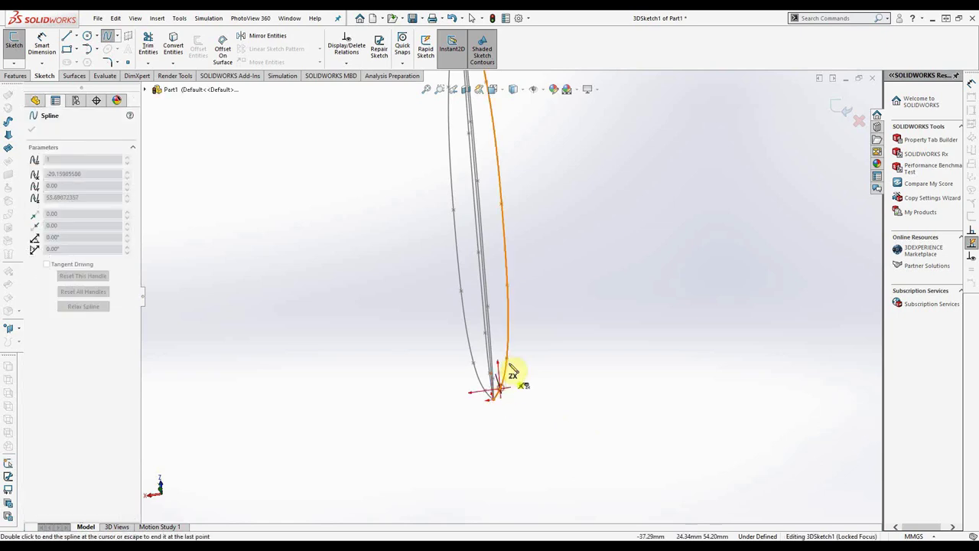
click(505, 357)
click(507, 285)
click(503, 202)
Step: Continue the spline with points beside the rear fuselage outline and end it at the tail point of the side-profile curves
scroll(500, 147, up, 2)
scroll(498, 164, down, 4)
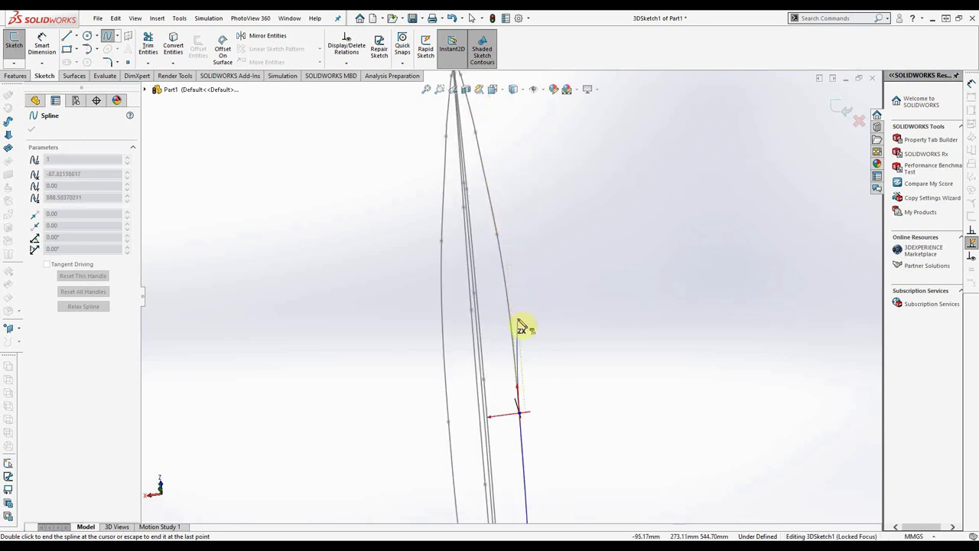
middle_drag(521, 321, 510, 310)
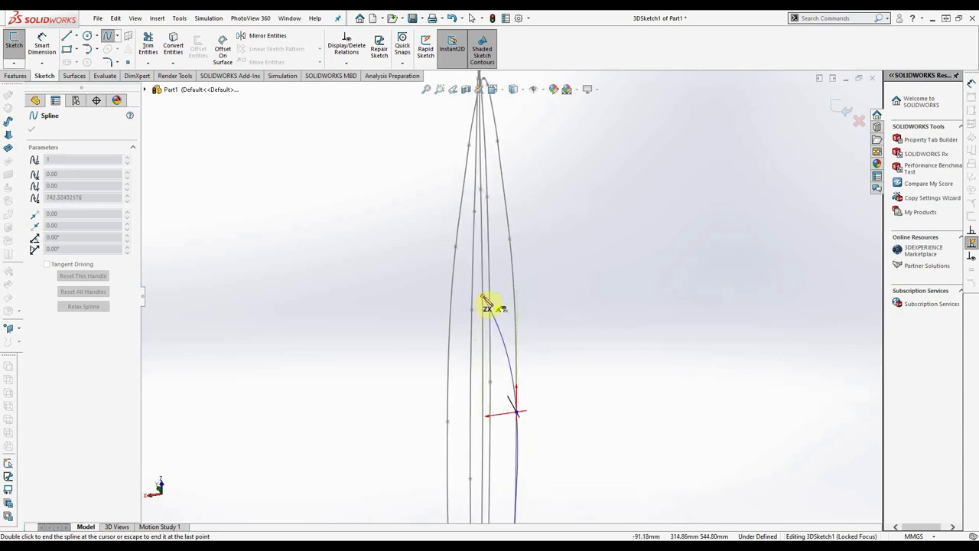
click(519, 290)
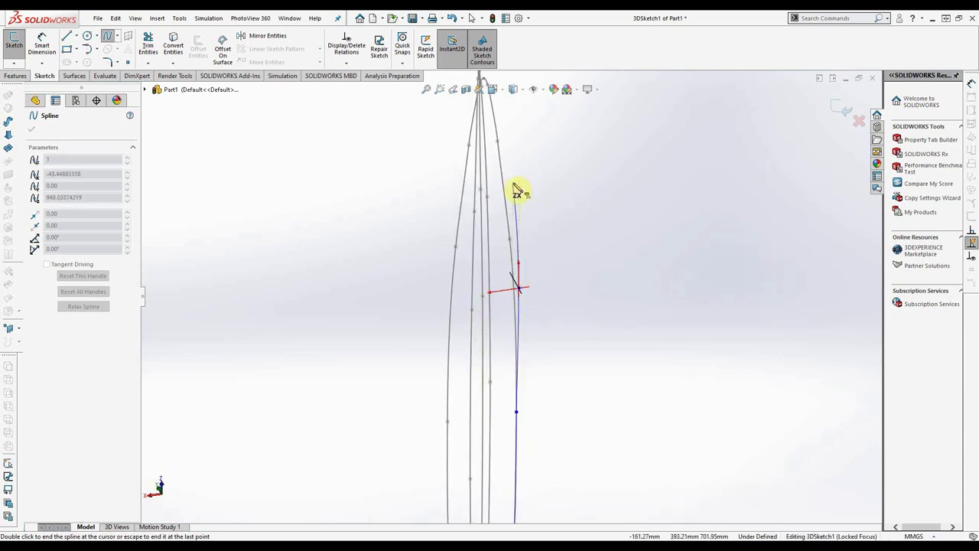
click(513, 187)
scroll(516, 182, up, 2)
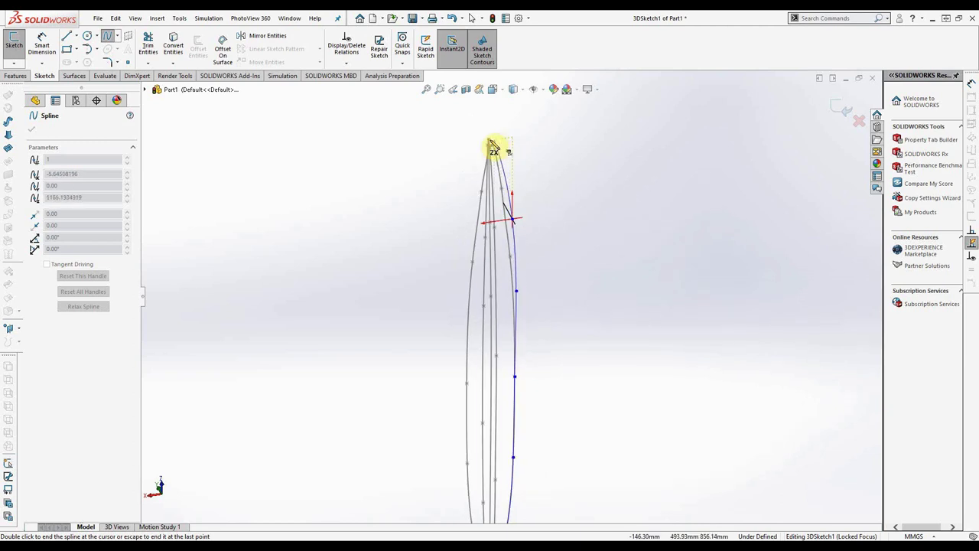
scroll(490, 140, down, 7)
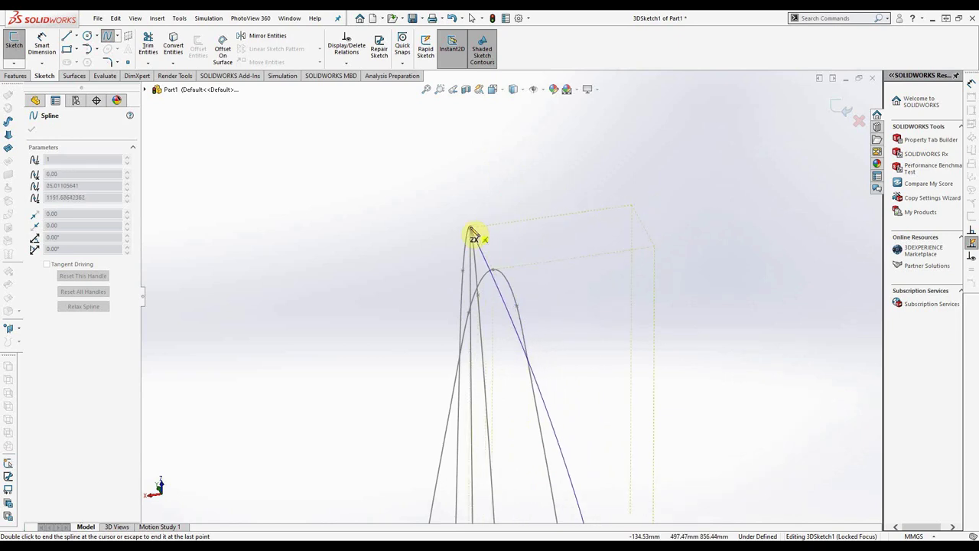
double_click(473, 233)
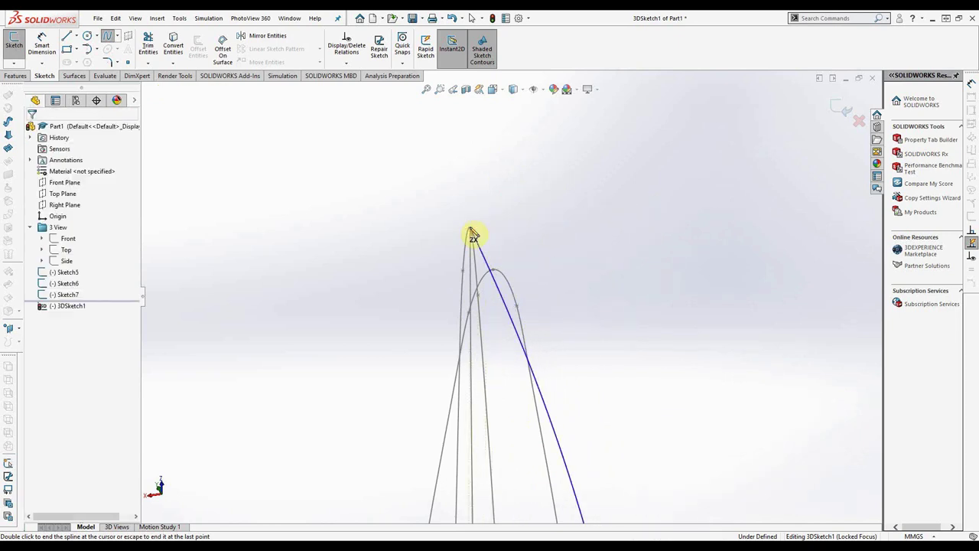
Step: Add an Along Y relation between the 3D spline's last point before the tail and the top-view outline's corresponding point
middle_drag(473, 230, 542, 372)
click(543, 392)
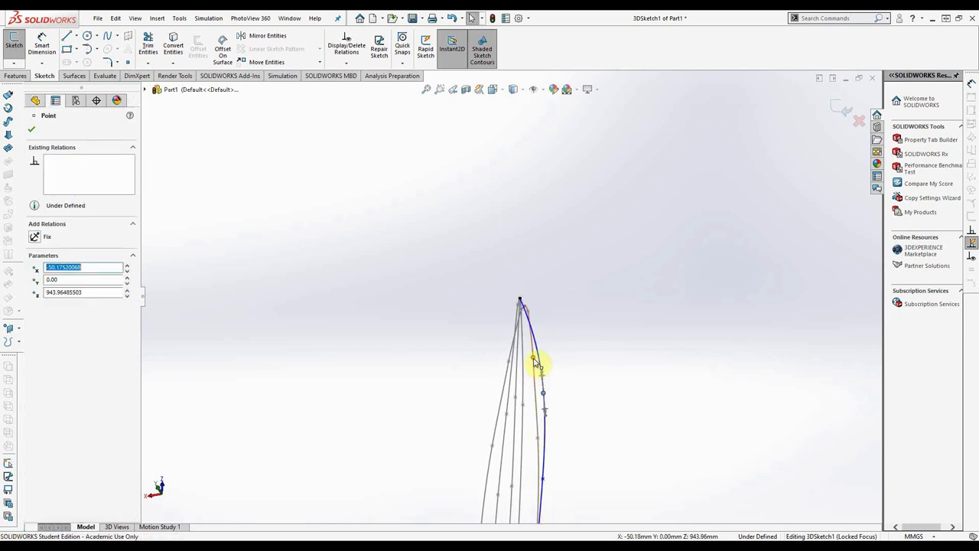
ctrl+click(532, 360)
mouse_move(361, 365)
middle_down()
mouse_move(365, 296)
mouse_move(376, 315)
mouse_move(531, 345)
mouse_move(446, 334)
mouse_move(426, 286)
mouse_move(428, 306)
mouse_move(193, 488)
middle_up()
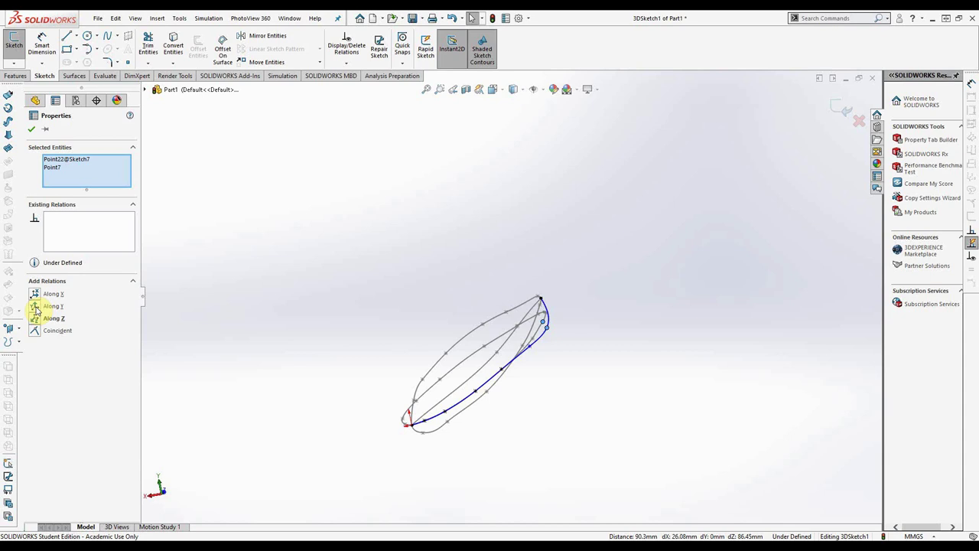
scroll(397, 293, down, 3)
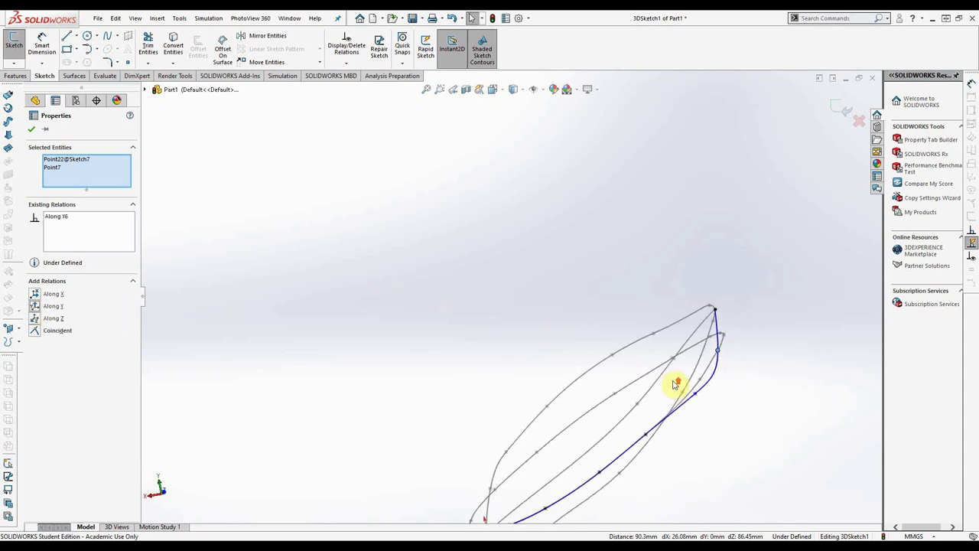
Step: Shift the constrained spline point near the tail upward toward the middle curve and clear the selection
scroll(707, 381, down, 3)
middle_drag(582, 293, 570, 289)
click(762, 378)
drag(684, 308, 680, 289)
key(Escape)
Step: Add an Along Y relation between the next spline point forward and its matching point on the top-view outline
middle_drag(691, 350, 546, 317)
click(541, 294)
ctrl+click(543, 296)
click(669, 416)
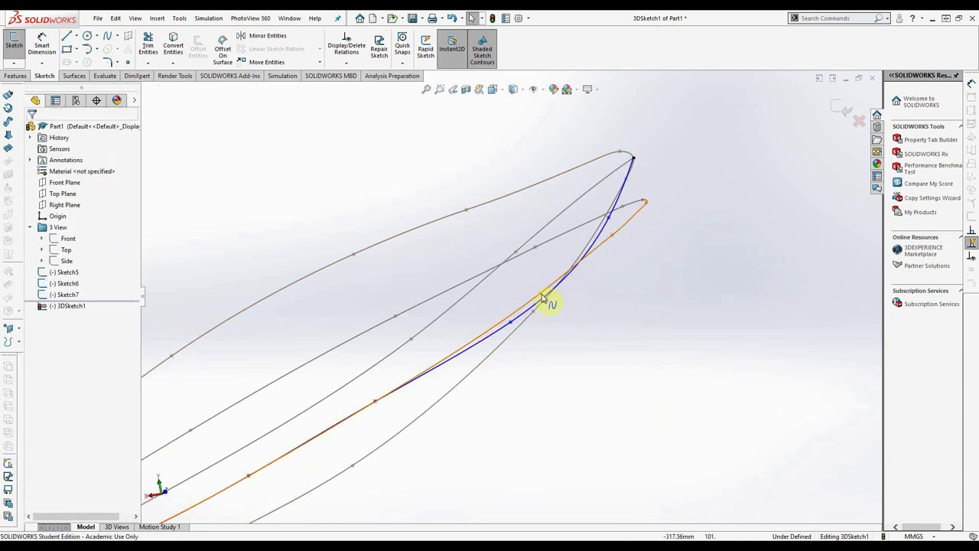
middle_drag(540, 298, 501, 256)
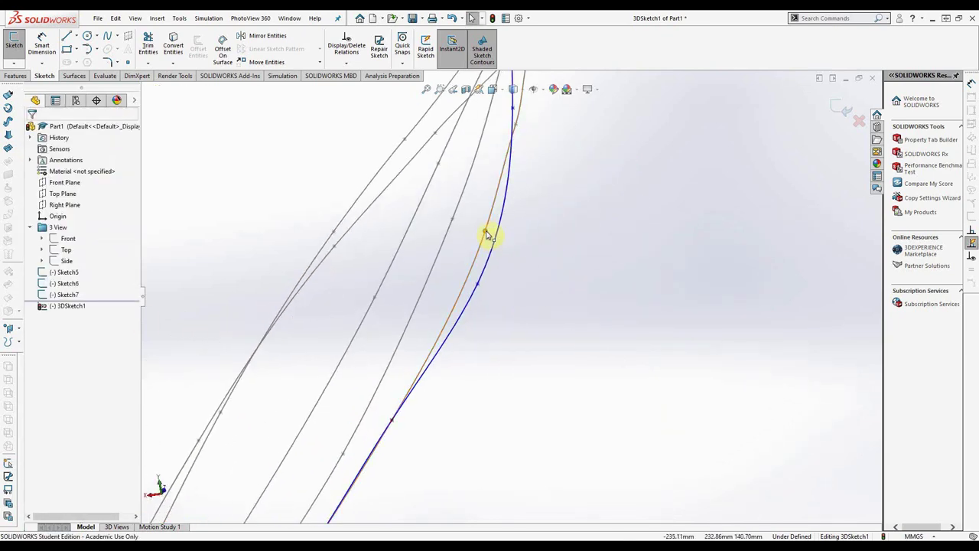
click(486, 234)
ctrl+click(477, 286)
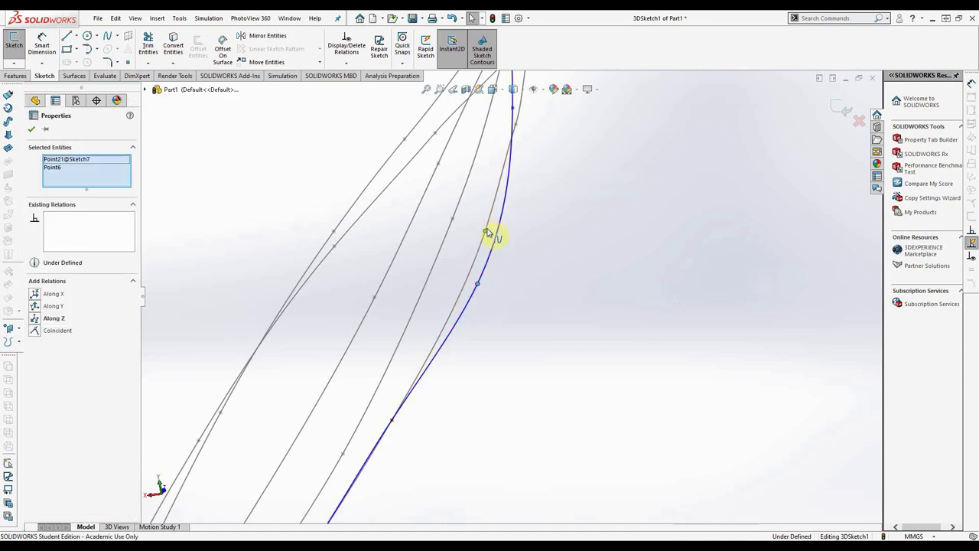
click(38, 310)
click(501, 348)
scroll(511, 355, up, 4)
mouse_move(564, 370)
middle_down()
mouse_move(554, 325)
mouse_move(538, 330)
mouse_move(546, 334)
middle_up()
mouse_move(673, 321)
middle_down()
mouse_move(662, 317)
mouse_move(684, 317)
middle_up()
click(690, 290)
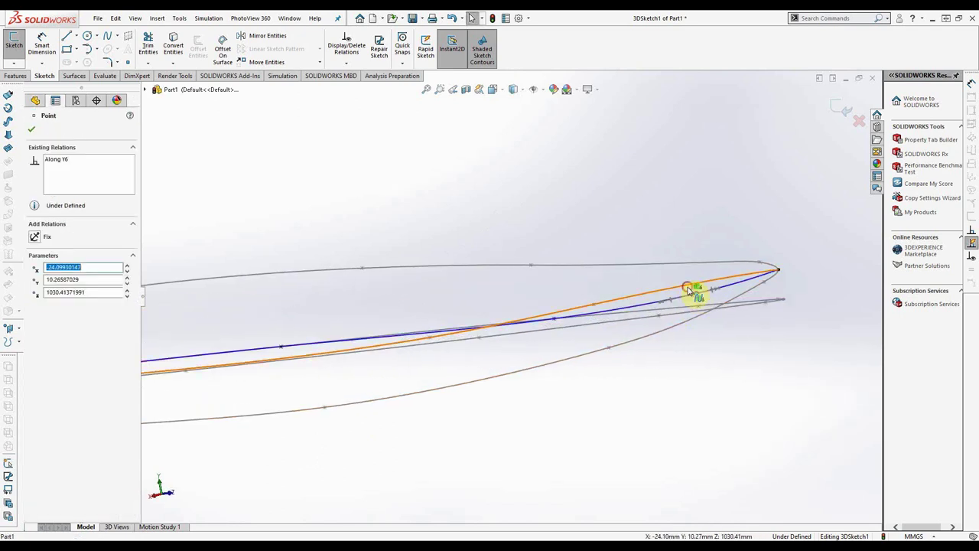
ctrl+click(689, 288)
click(676, 221)
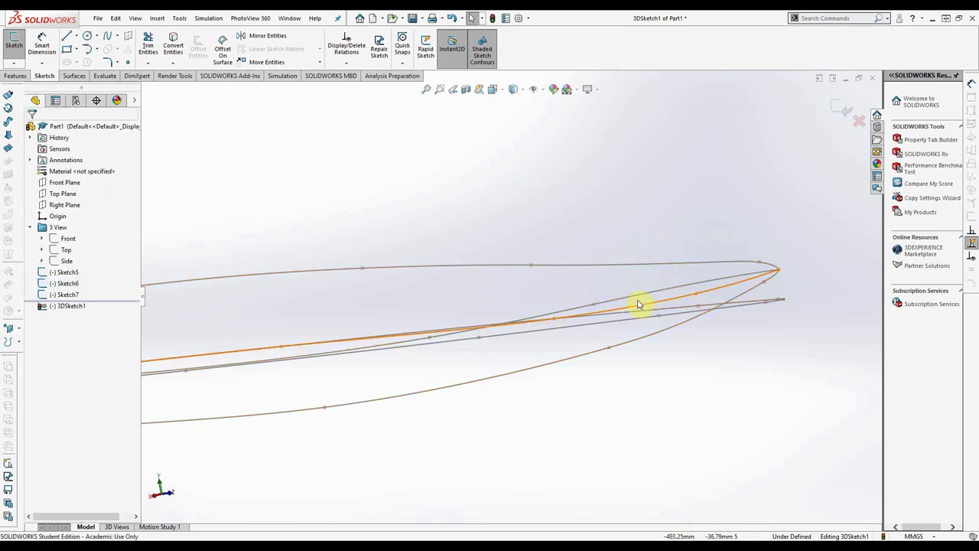
middle_drag(639, 308, 635, 297)
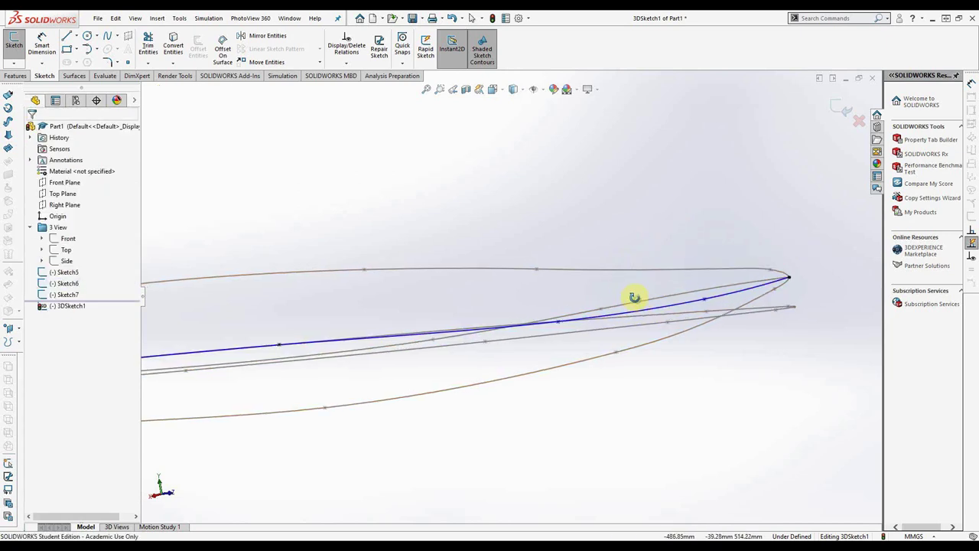
Step: Looking normal to the Right Plane, move the two constrained spline points vertically onto the fuselage's middle curve
right_click(64, 204)
click(97, 191)
scroll(313, 310, down, 3)
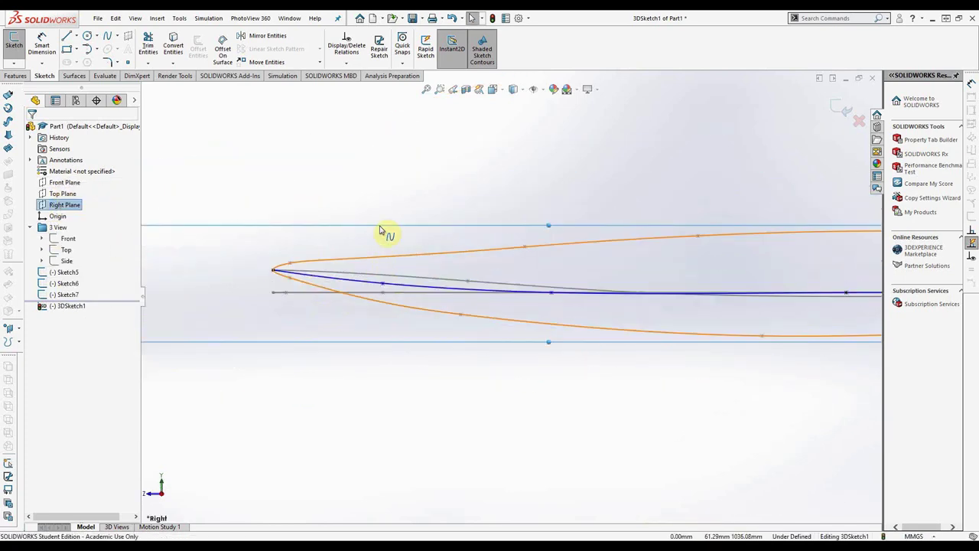
drag(382, 286, 533, 292)
click(558, 282)
scroll(558, 284, down, 3)
click(551, 283)
scroll(682, 317, up, 3)
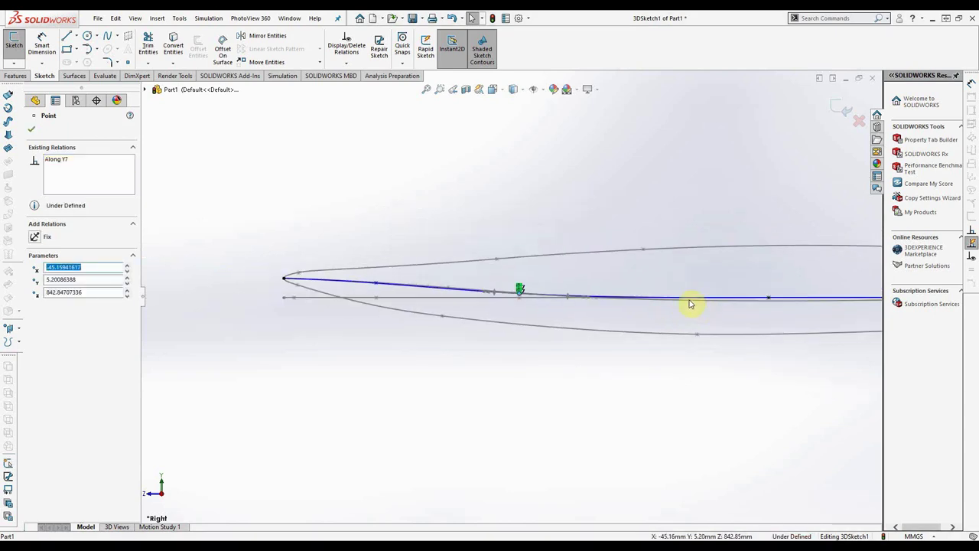
scroll(306, 298, down, 2)
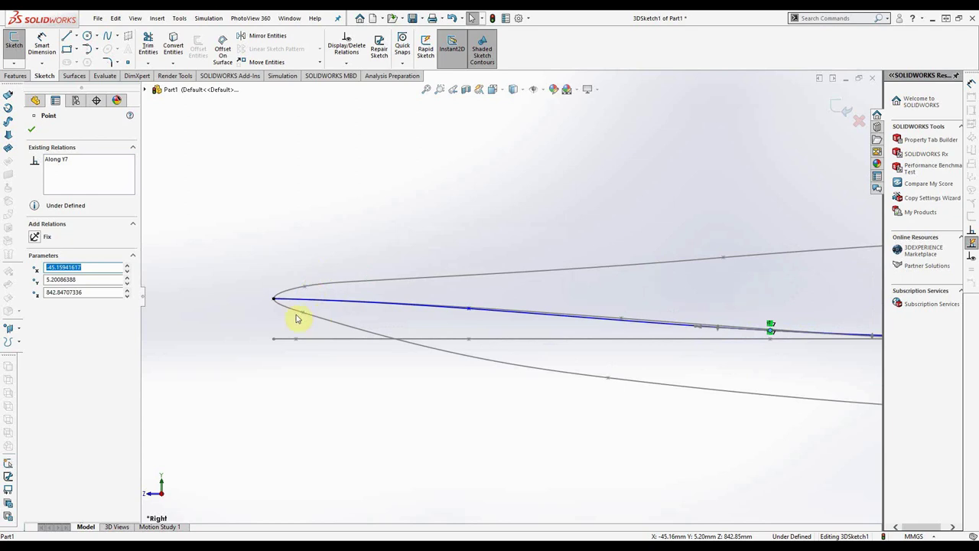
Step: Adjust the tangent handle of the spline point nearest the tail so the spline follows the middle curve more closely
click(470, 310)
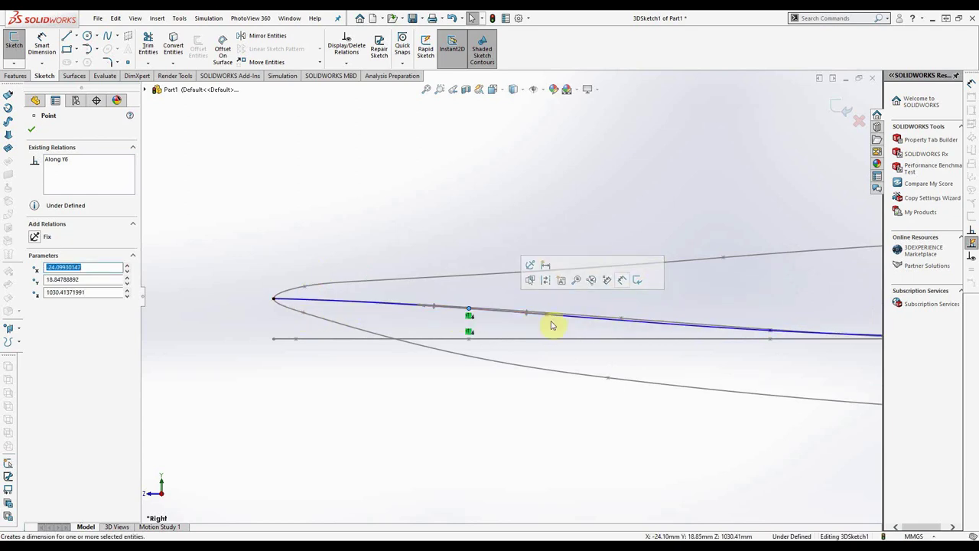
drag(552, 316, 564, 314)
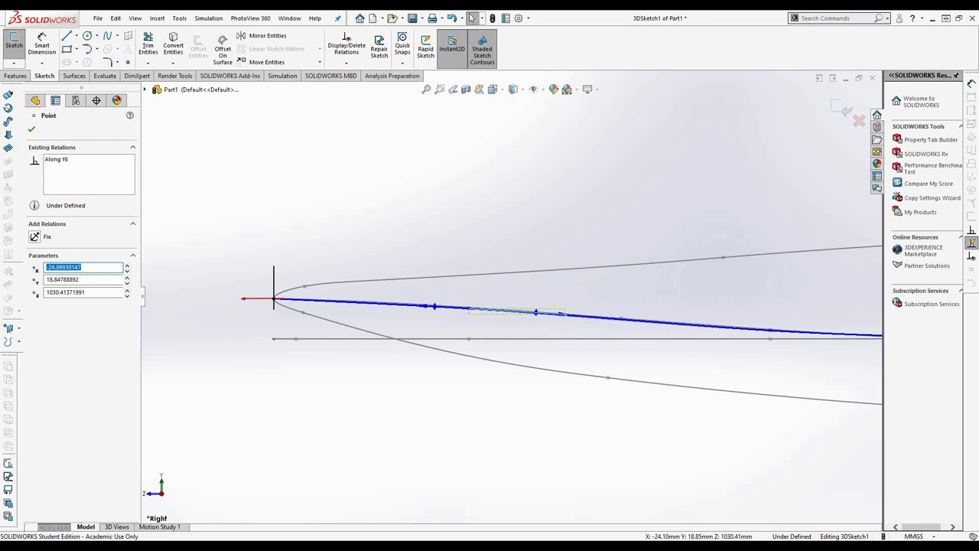
click(683, 220)
middle_drag(649, 313, 610, 340)
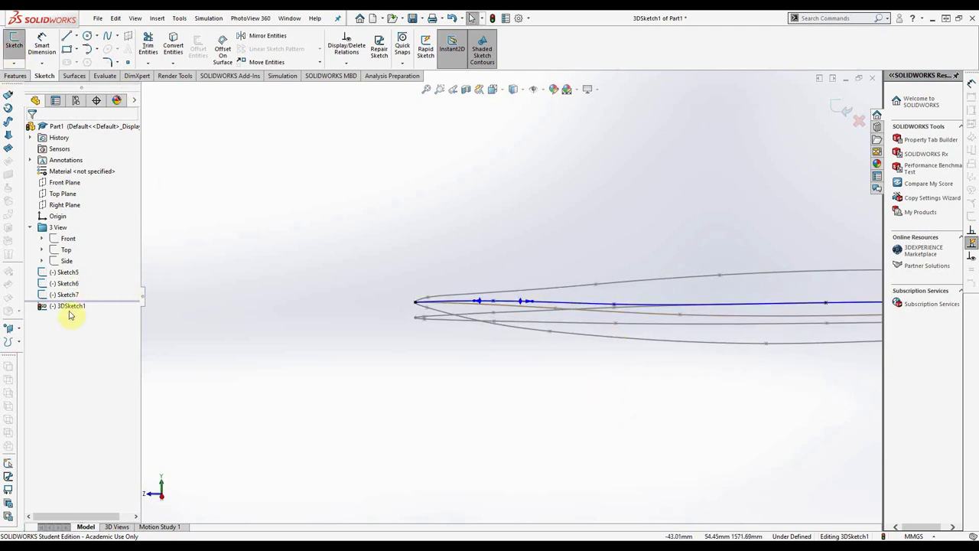
Step: Mirror the 3D spline about the Right Plane, keeping the original as a copy
scroll(379, 294, up, 5)
drag(405, 208, 809, 350)
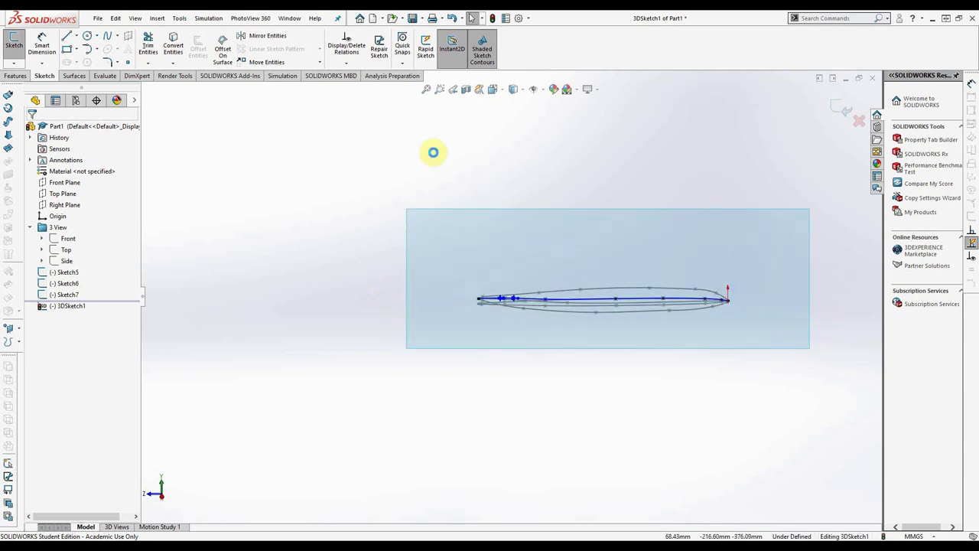
click(257, 36)
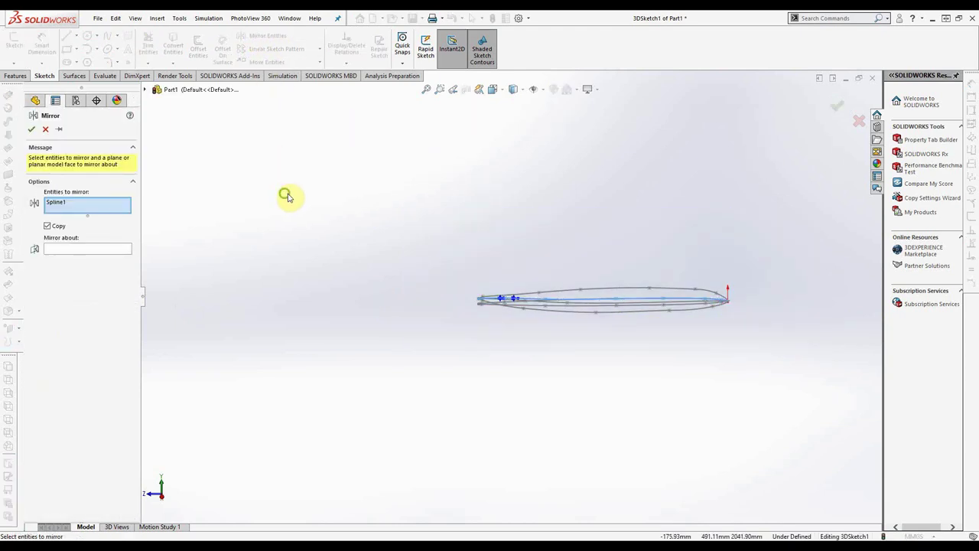
middle_drag(283, 195, 349, 237)
click(81, 249)
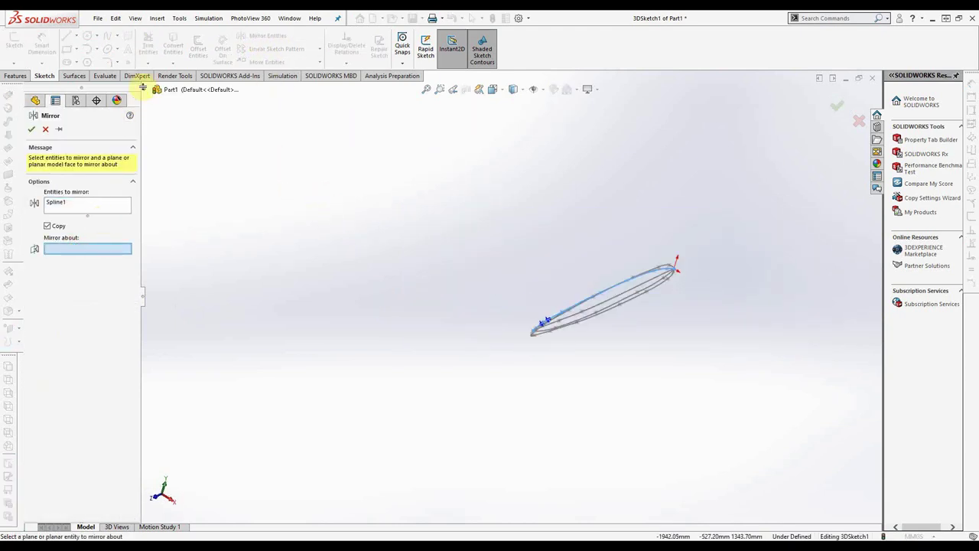
click(157, 89)
click(189, 168)
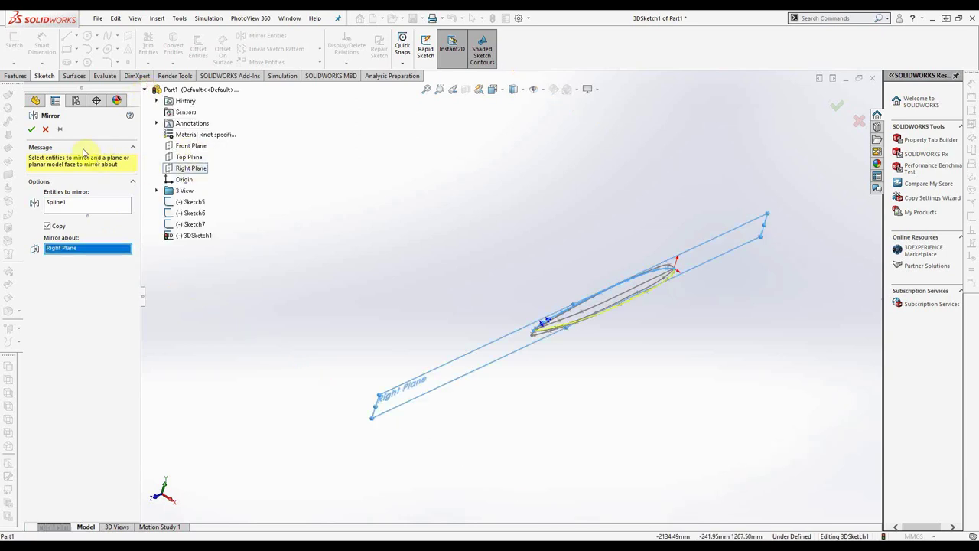
click(29, 132)
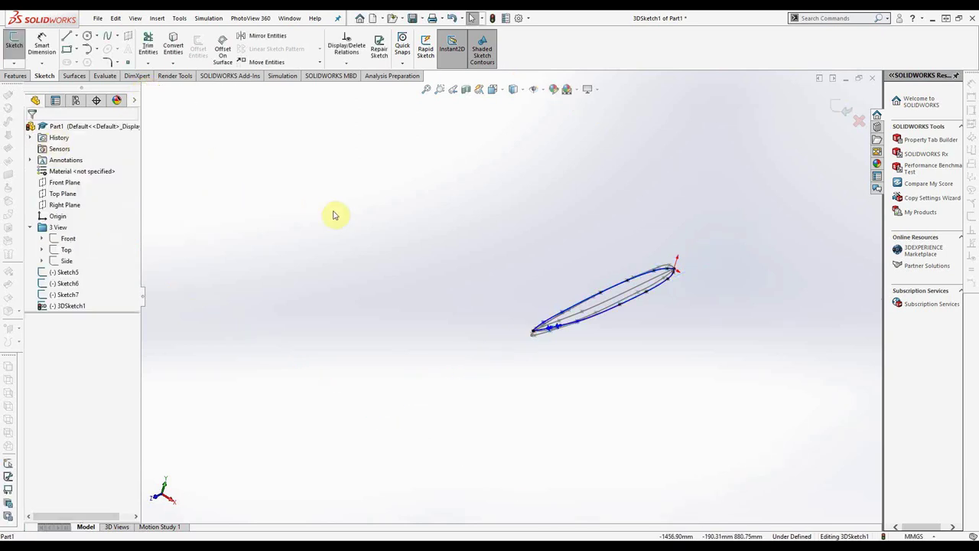
Step: Hide Sketch6 and Sketch7, the middle-curve and top-view outline sketches
click(67, 284)
ctrl+click(69, 294)
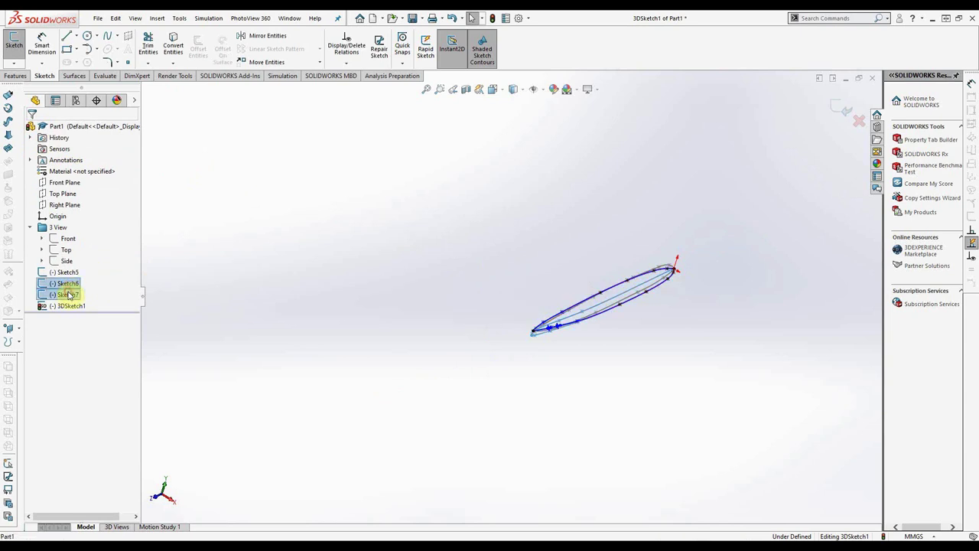
click(387, 291)
Step: Check the mirrored 3D splines against the side outline, looking normal to the Right Plane, and finish the 3D sketch
mouse_move(501, 317)
middle_down()
mouse_move(579, 332)
mouse_move(568, 285)
mouse_move(499, 236)
middle_up()
right_click(55, 194)
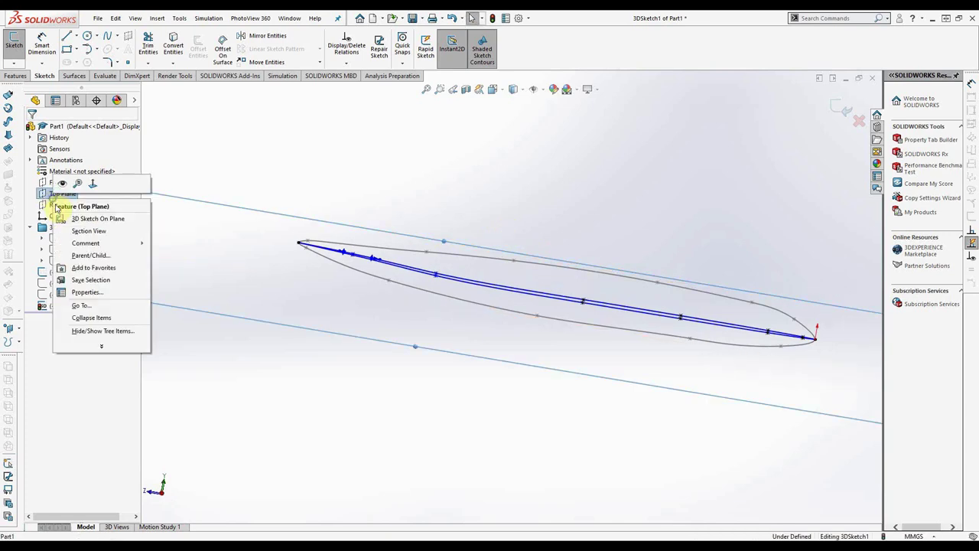
click(78, 184)
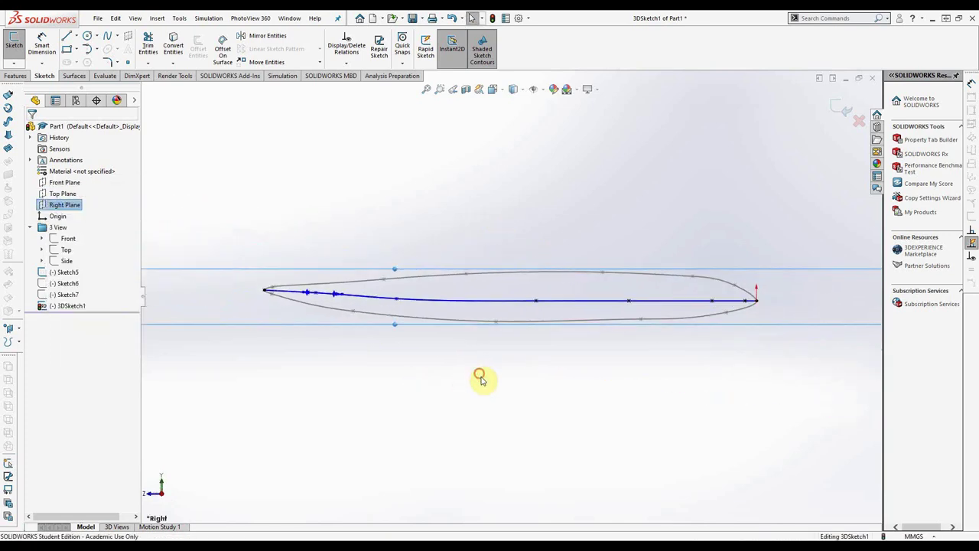
click(448, 305)
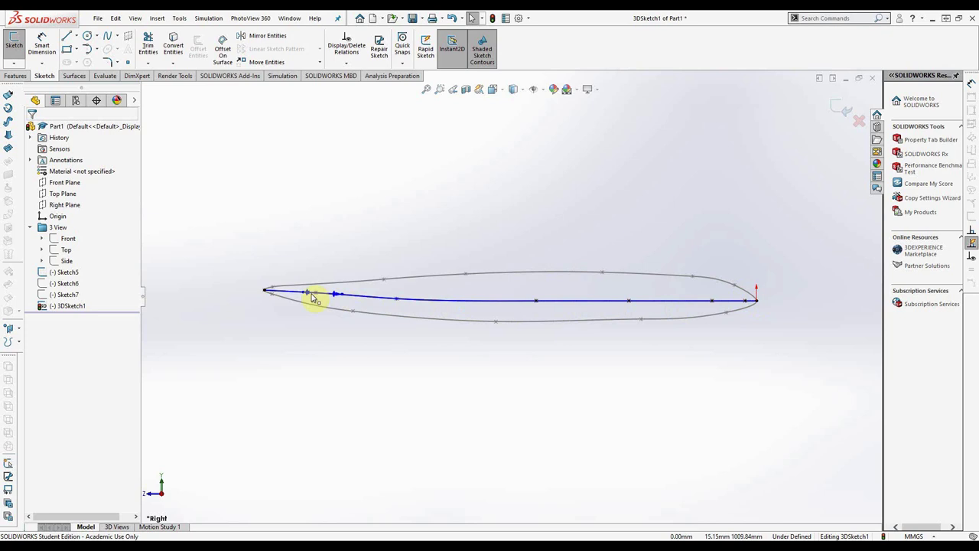
click(839, 110)
click(470, 233)
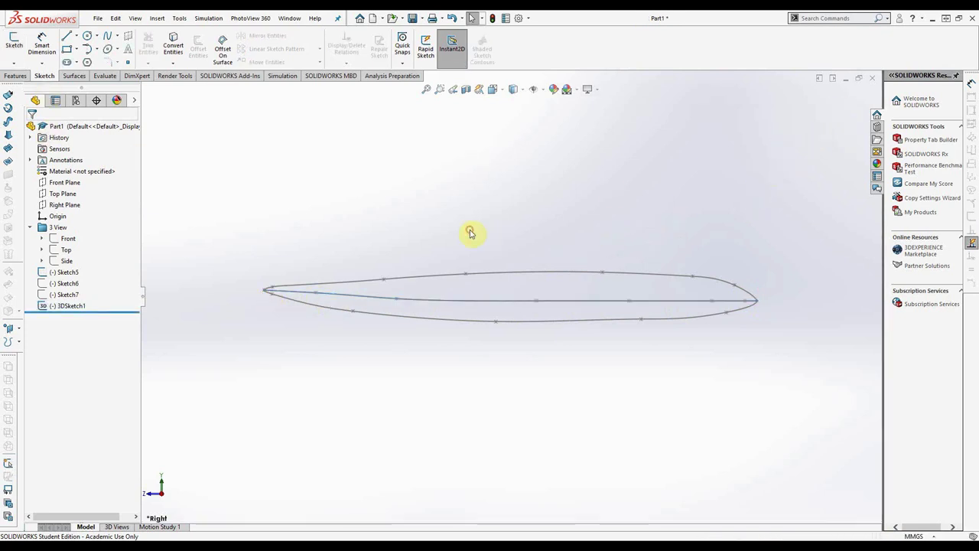
Step: Save the part as Start in the Model Files folder, replacing the existing file
key(ctrl+s)
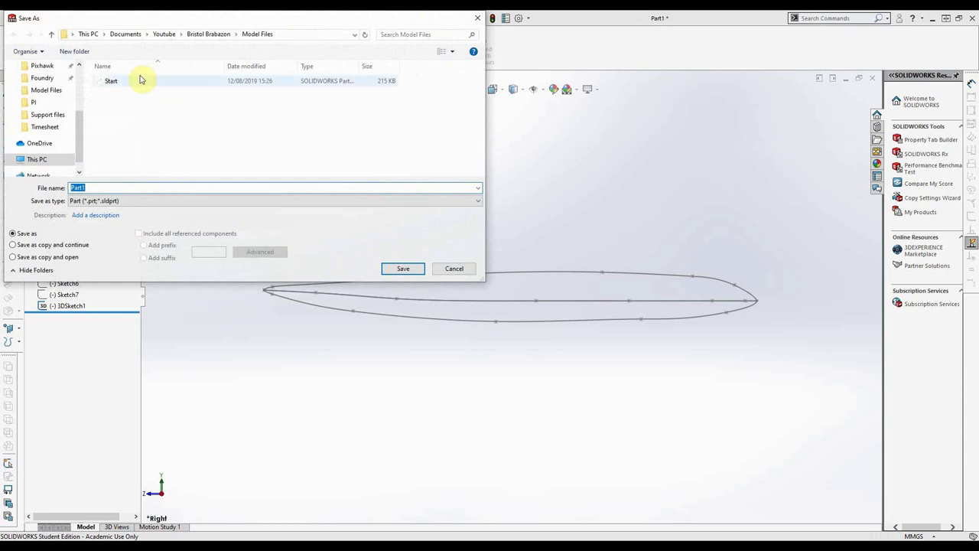
click(124, 81)
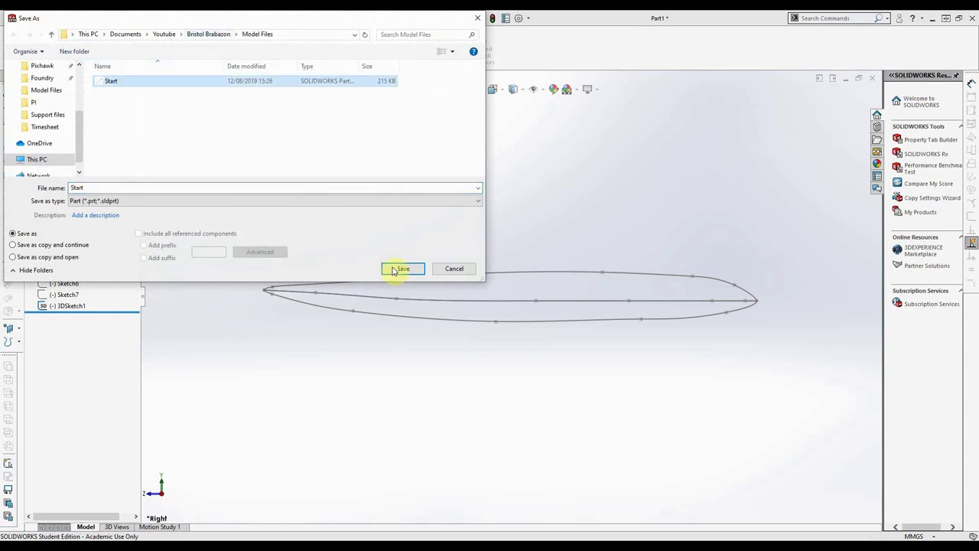
click(401, 269)
click(510, 278)
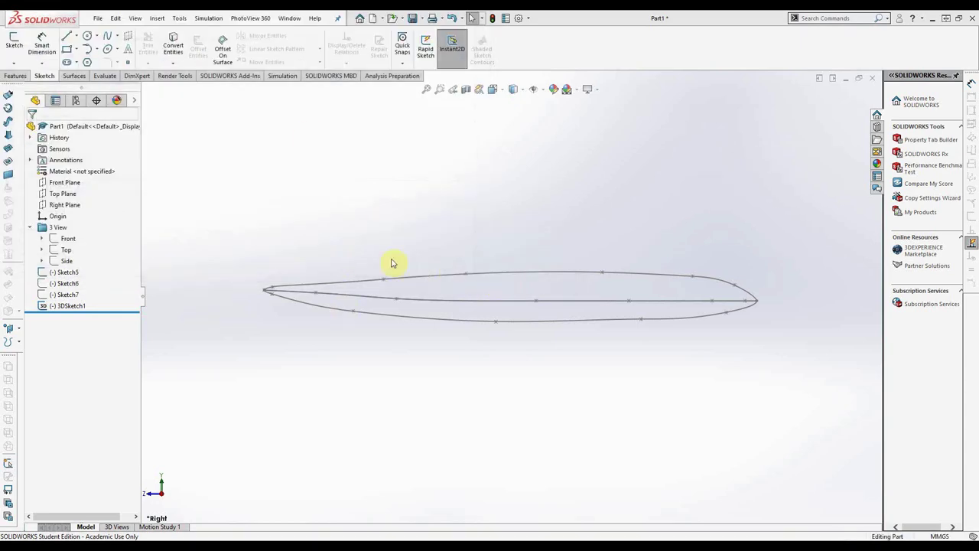
click(490, 238)
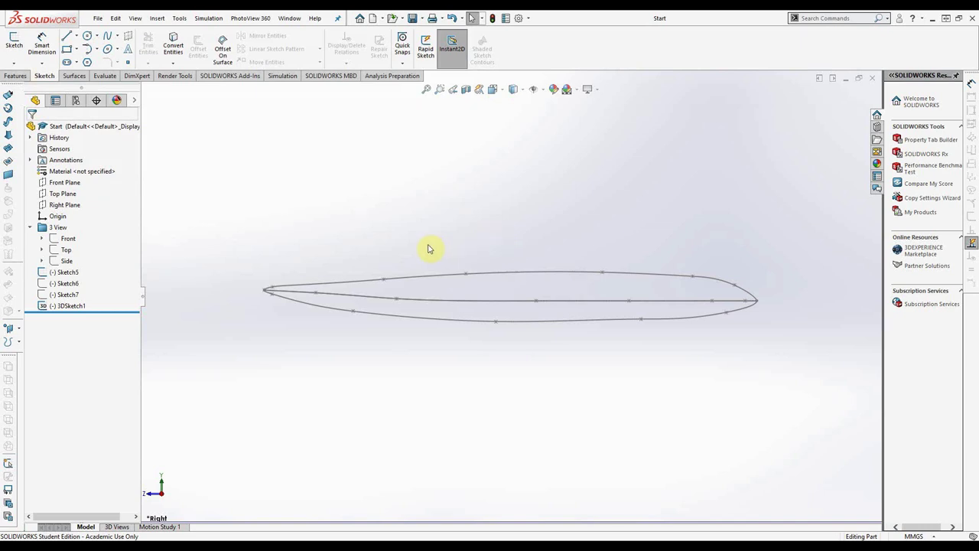
Step: Rename Sketch5 as Side View Construction and 3DSketch1 as Top View Construction
click(66, 273)
click(67, 273)
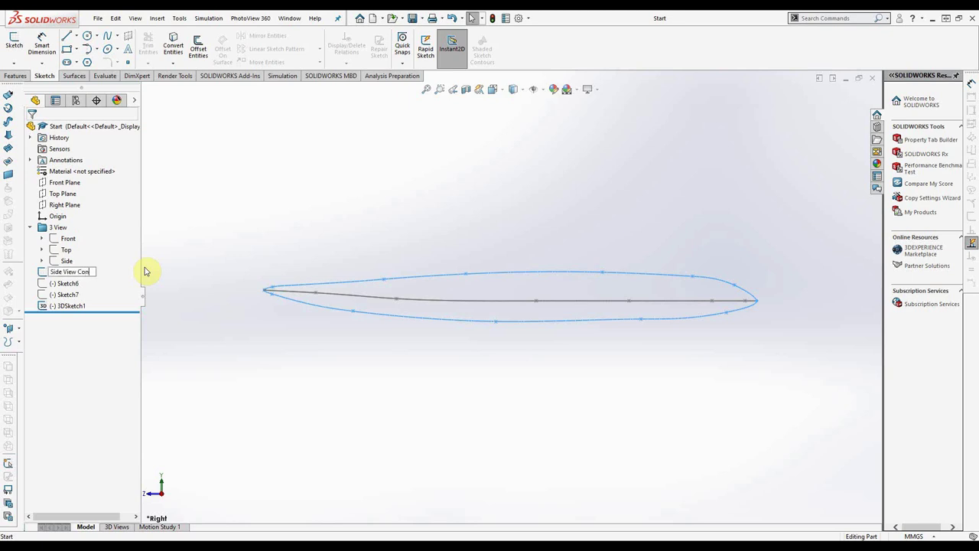
key(Return)
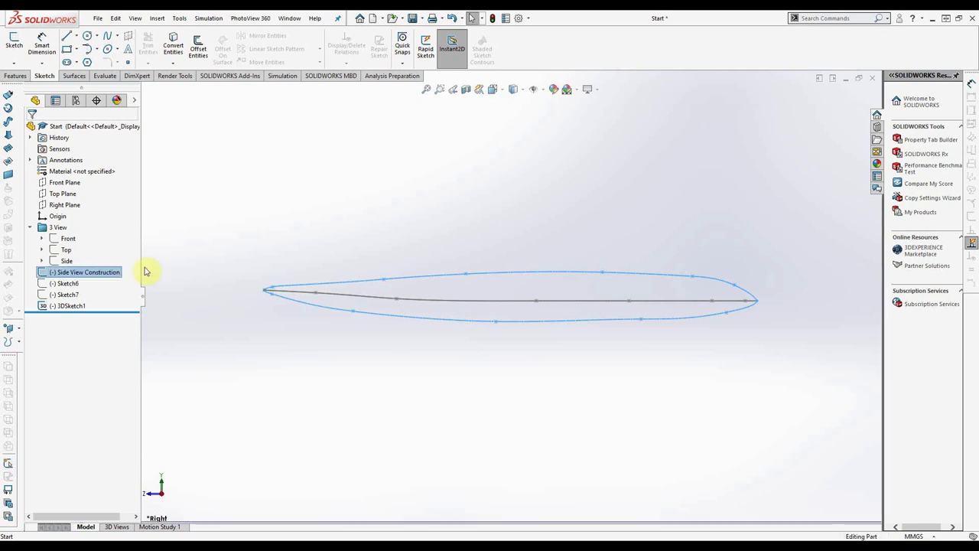
click(73, 306)
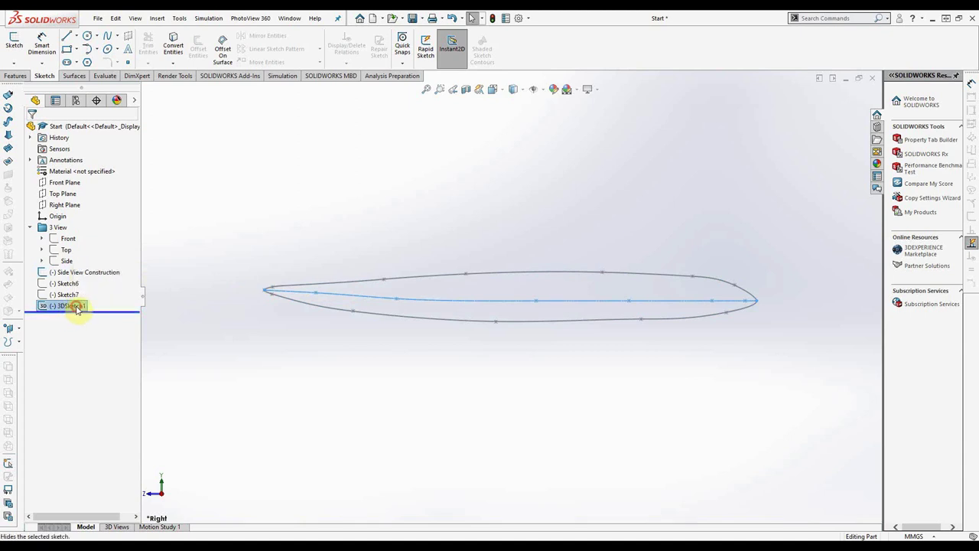
click(75, 306)
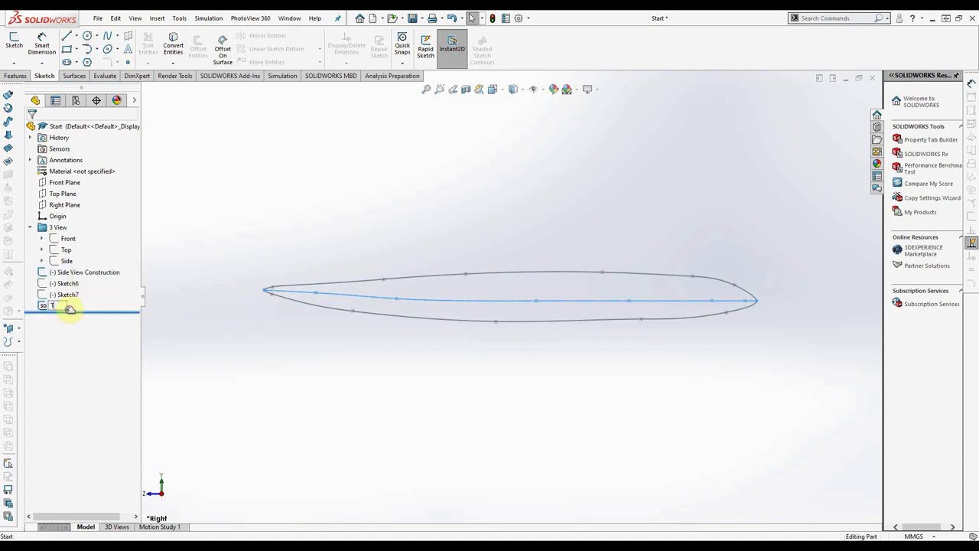
text(Top View Construction)
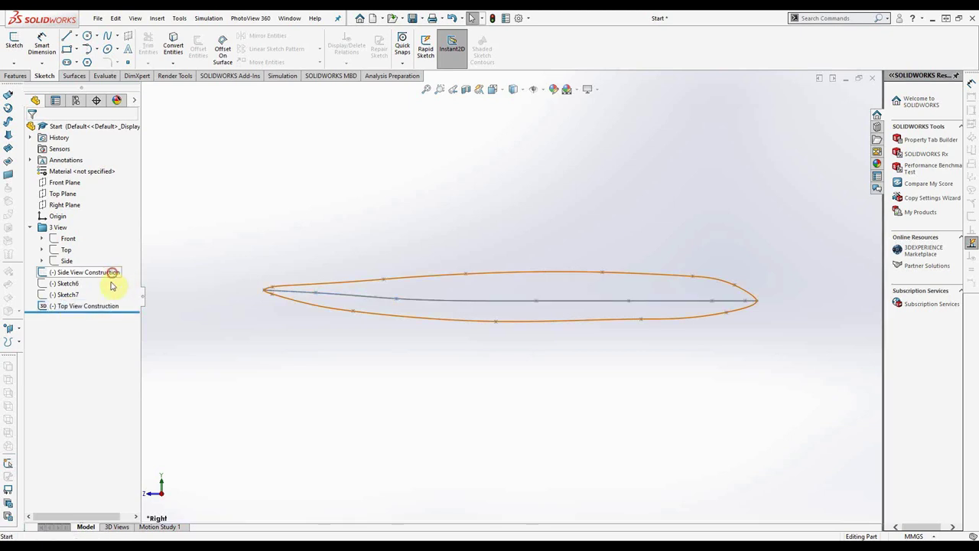
Step: Try to reorder the Side View Construction sketch and Sketch6 in the feature tree
drag(110, 273, 94, 305)
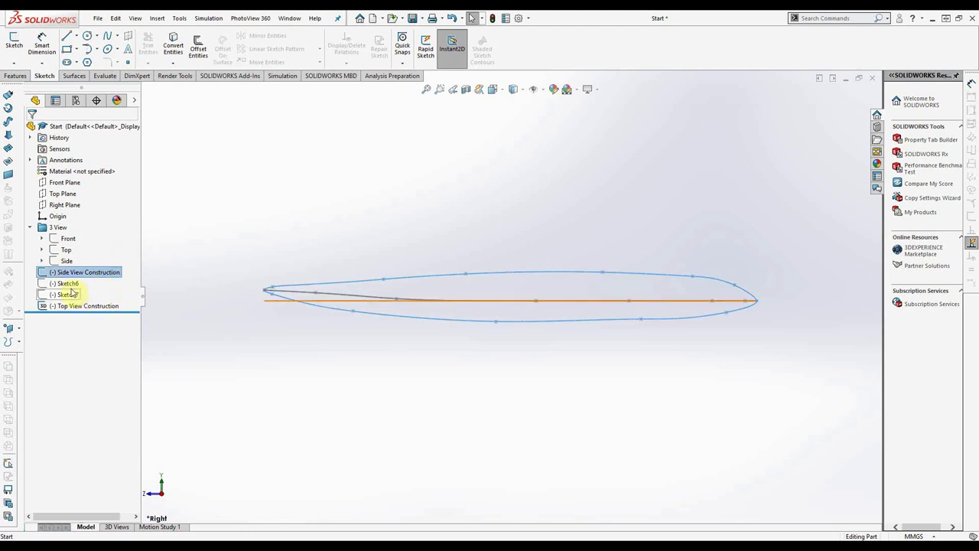
click(67, 283)
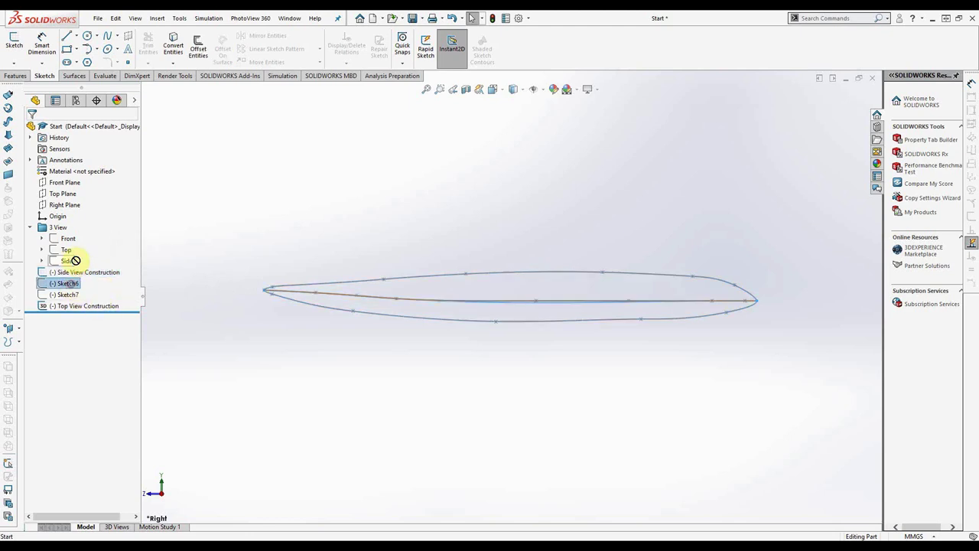
click(177, 281)
Step: Create a reference plane offset 10 mm from the Front Plane, just behind the fuselage's nose
mouse_move(412, 322)
middle_down()
mouse_move(569, 323)
mouse_move(554, 319)
mouse_move(544, 334)
mouse_move(549, 357)
middle_up()
click(12, 77)
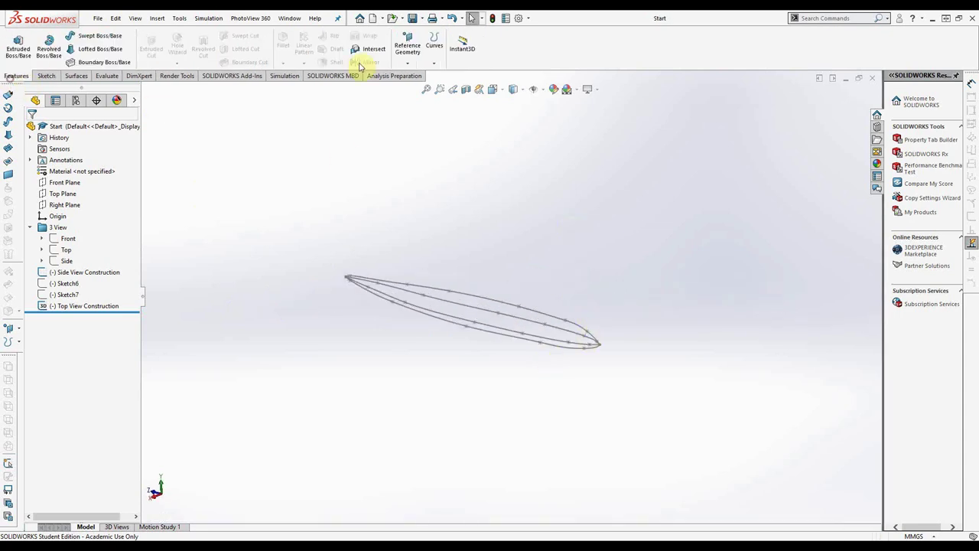
click(67, 184)
middle_drag(442, 287, 594, 343)
click(398, 42)
click(407, 69)
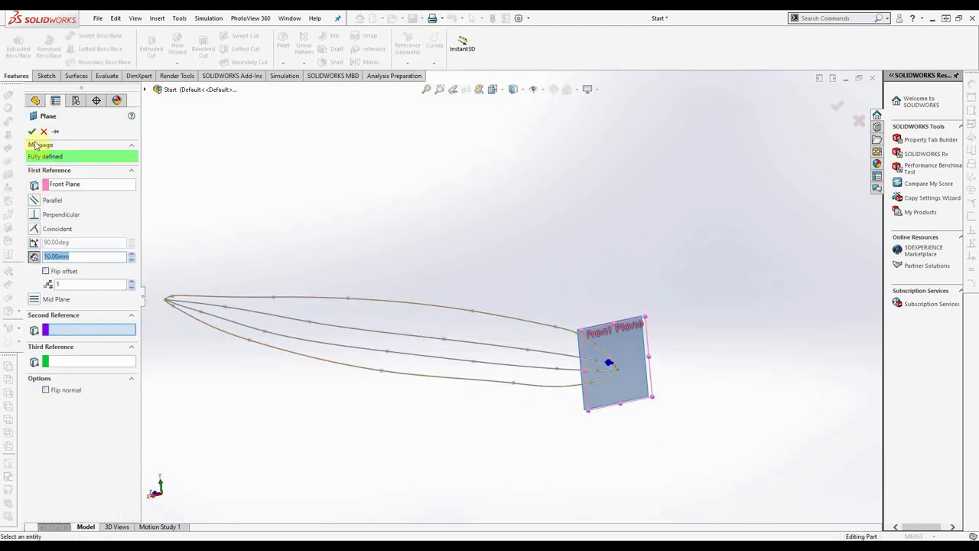
click(30, 134)
middle_drag(564, 374, 622, 364)
scroll(623, 365, up, 2)
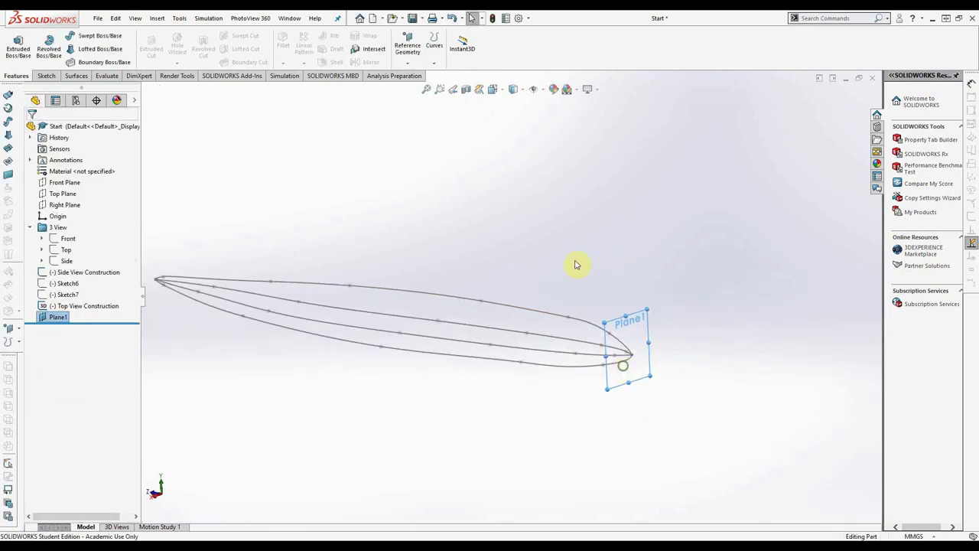
click(410, 47)
click(412, 71)
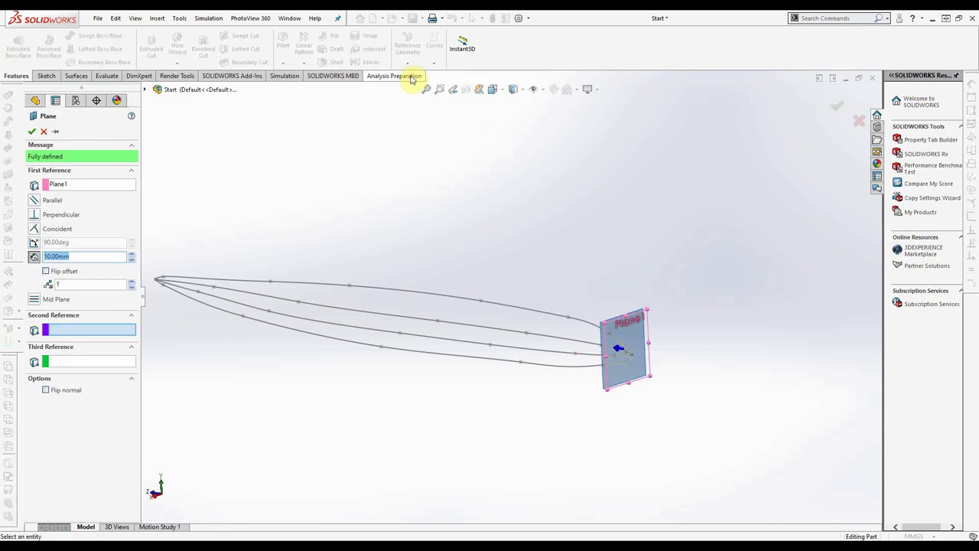
click(43, 130)
Step: Create ten more planes offset from the Front Plane at increasing distances along the fuselage, including 810 mm and finally 1110 mm
click(64, 182)
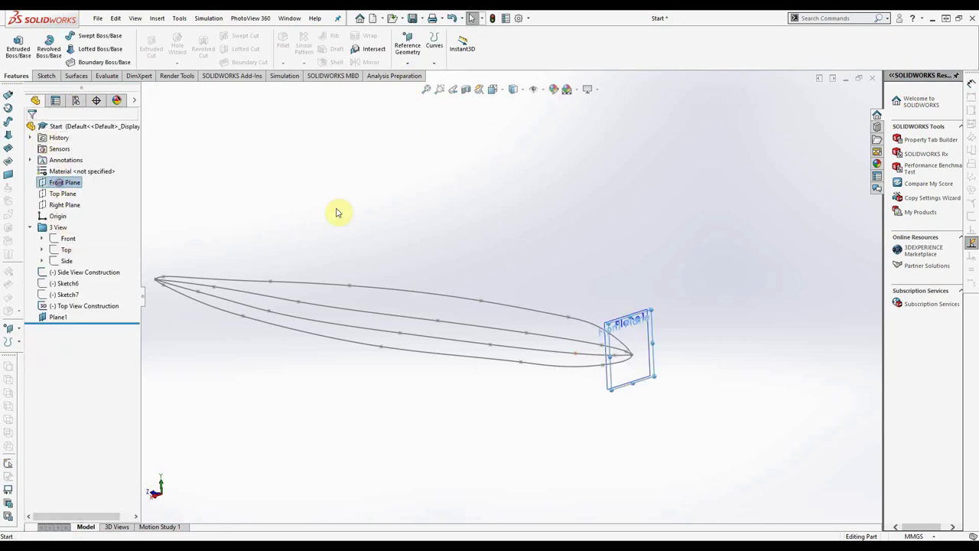
click(408, 48)
click(410, 75)
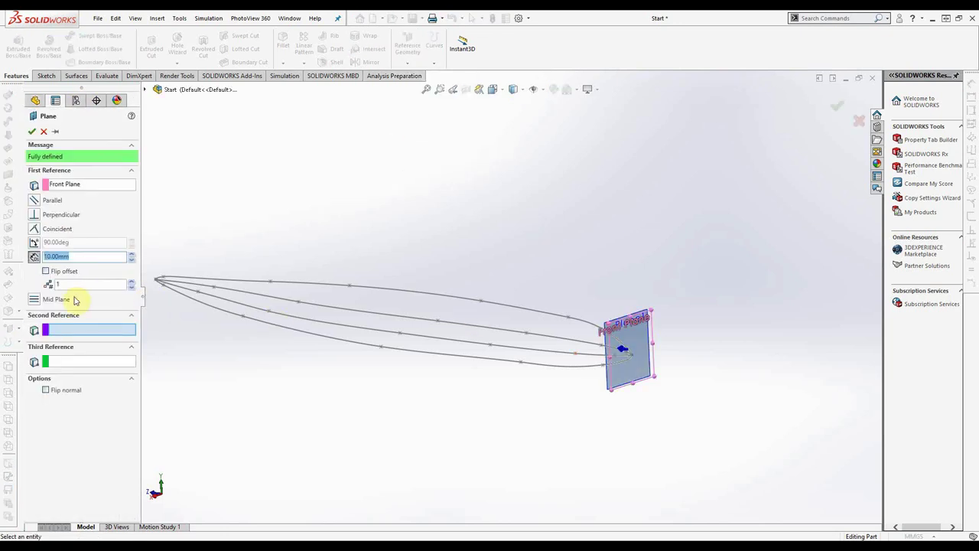
click(131, 253)
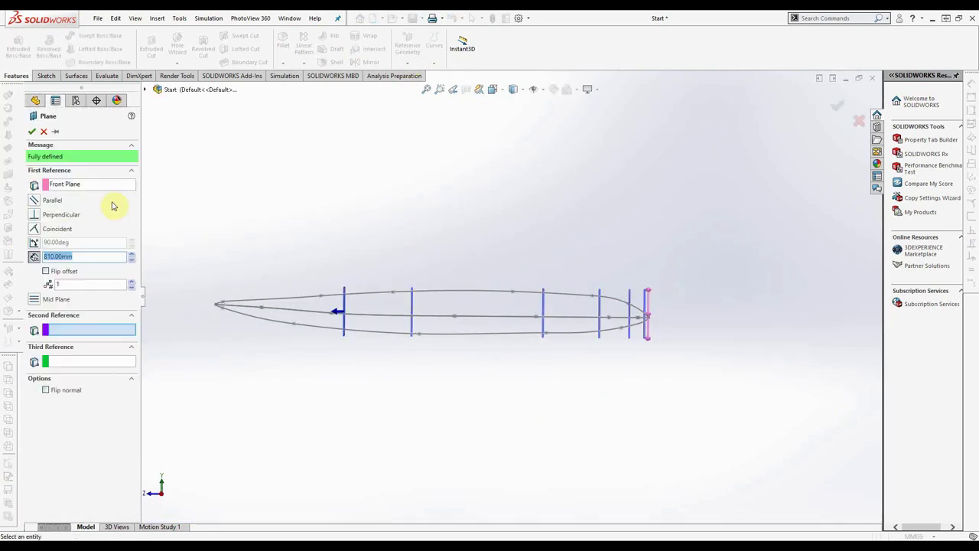
click(131, 253)
click(132, 255)
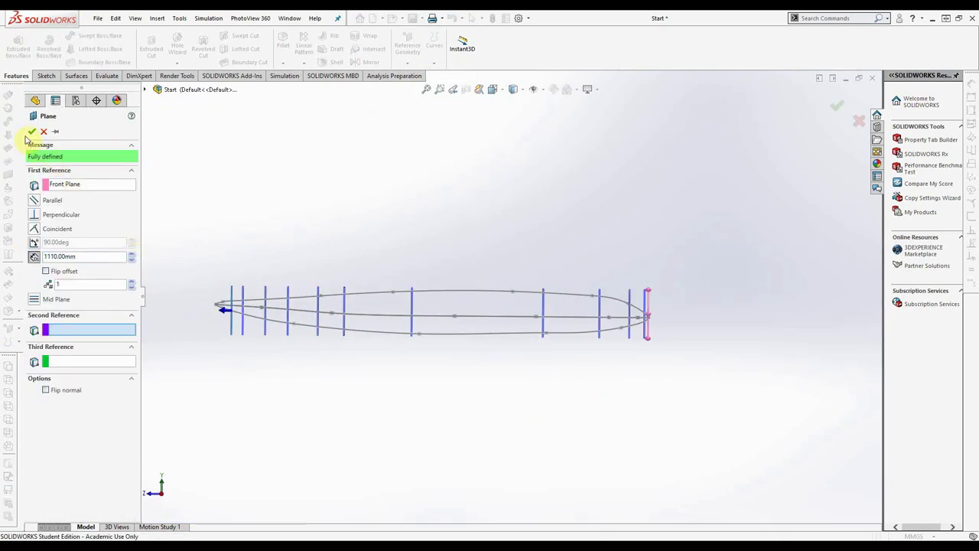
click(38, 135)
Step: In a new sketch on Plane1, viewed normal to it, draw a closed four-point spline around the origin
middle_drag(466, 221, 424, 228)
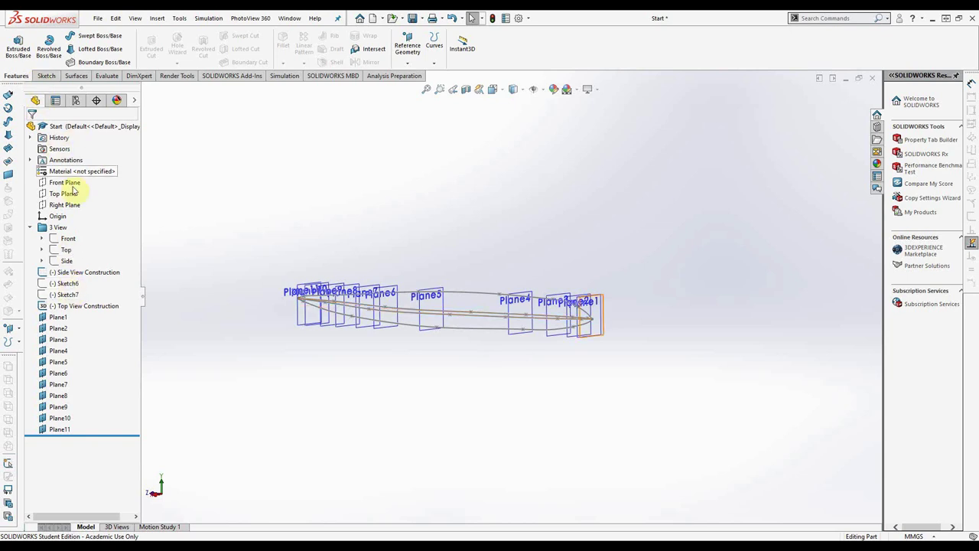
click(68, 318)
click(46, 75)
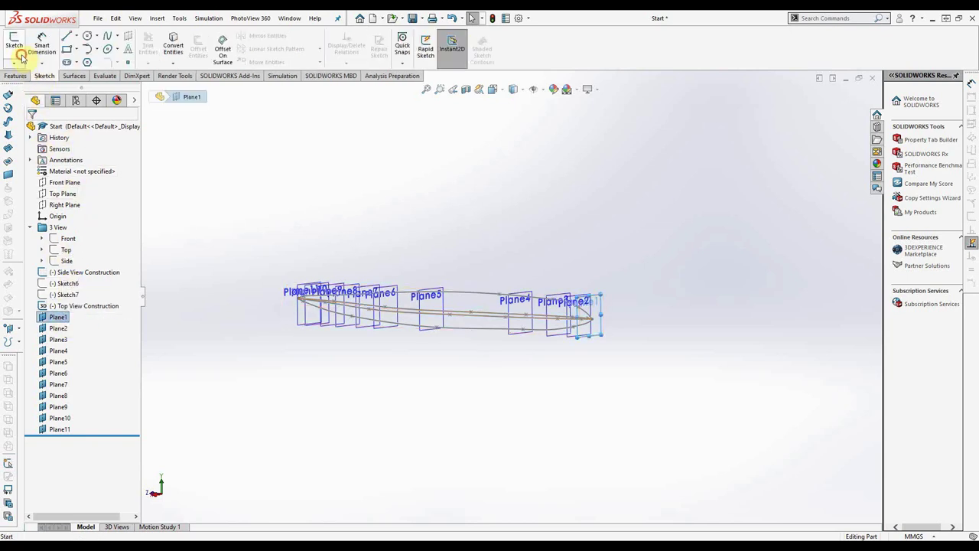
click(14, 44)
right_click(67, 442)
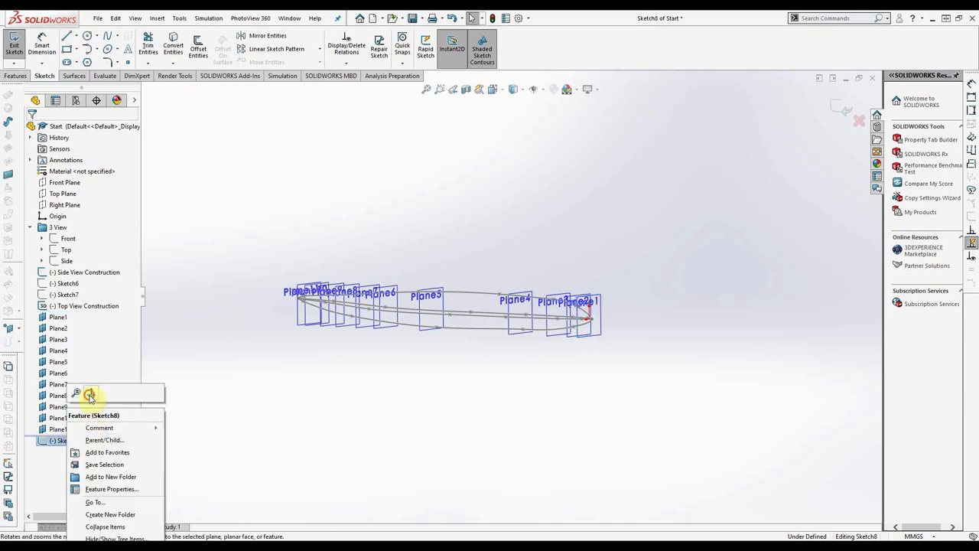
click(89, 395)
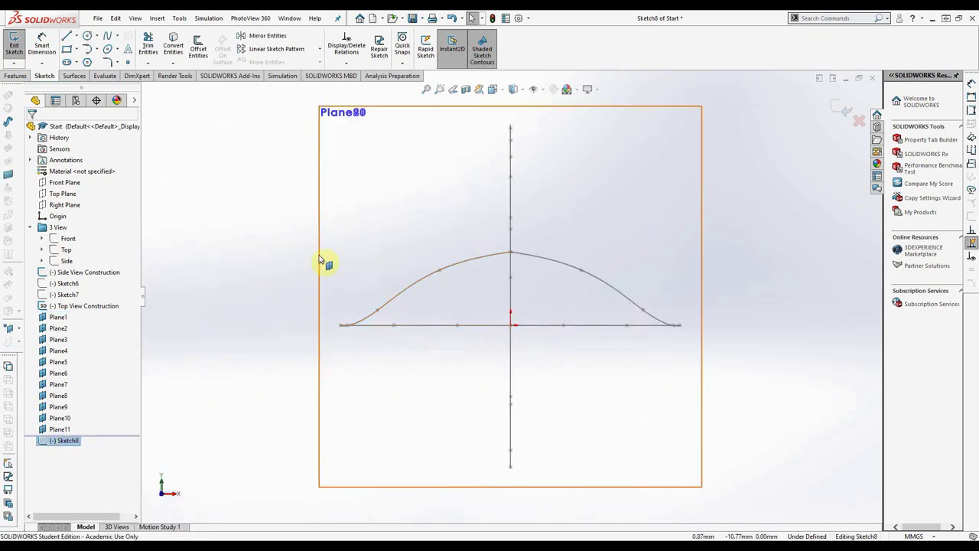
click(107, 36)
click(532, 166)
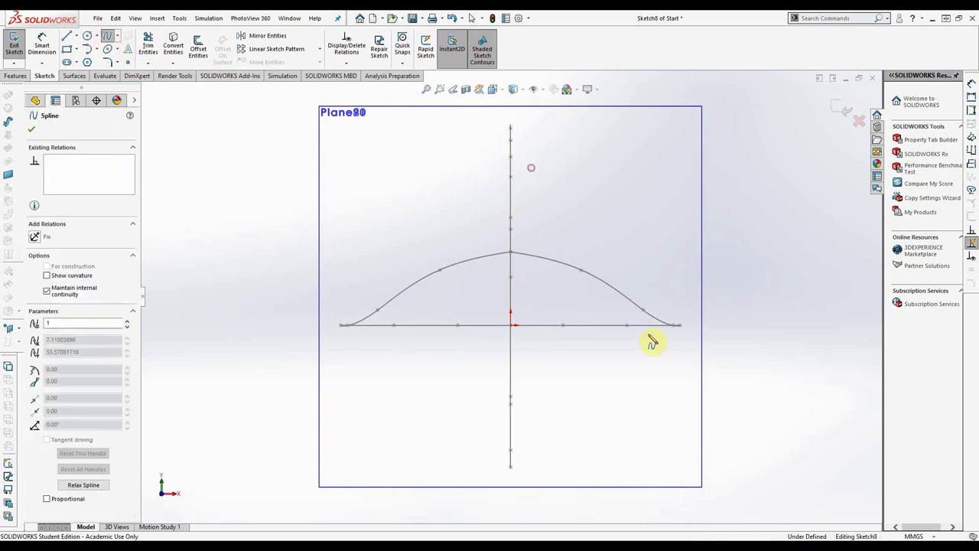
click(664, 360)
click(524, 436)
click(326, 324)
click(532, 168)
key(Escape)
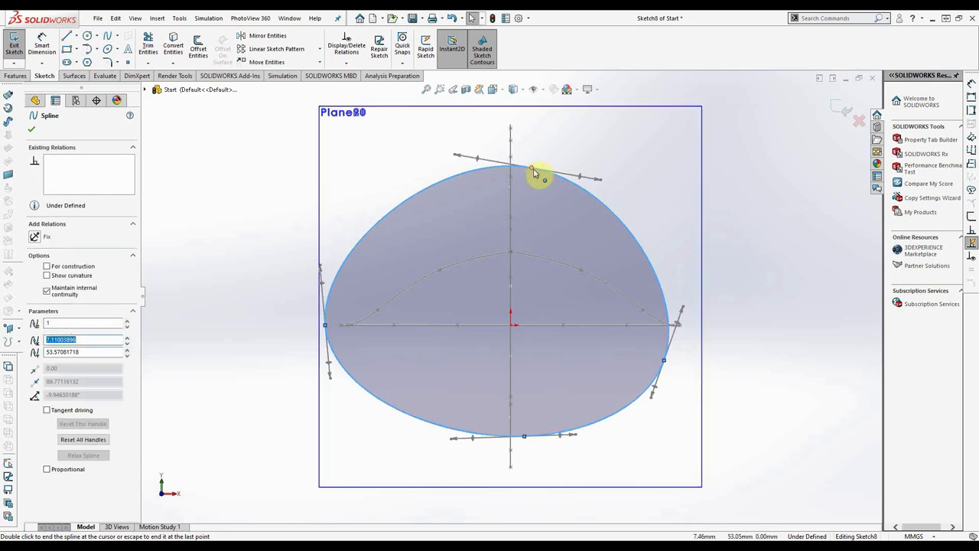
click(547, 153)
Step: Add Pierce relations from the profile's upper point to the side-view spline and from its +X side point to the top-view spline
click(531, 167)
ctrl+click(510, 150)
click(35, 330)
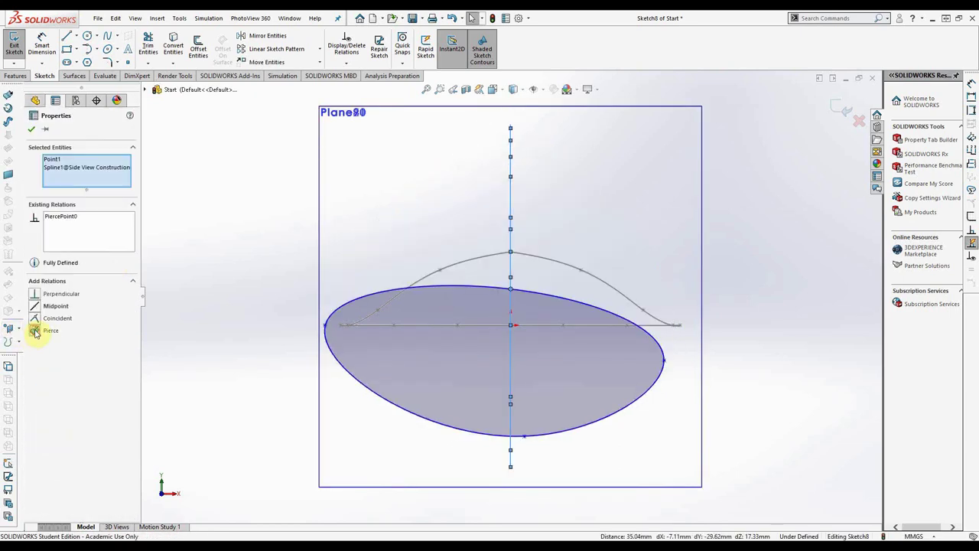
click(672, 355)
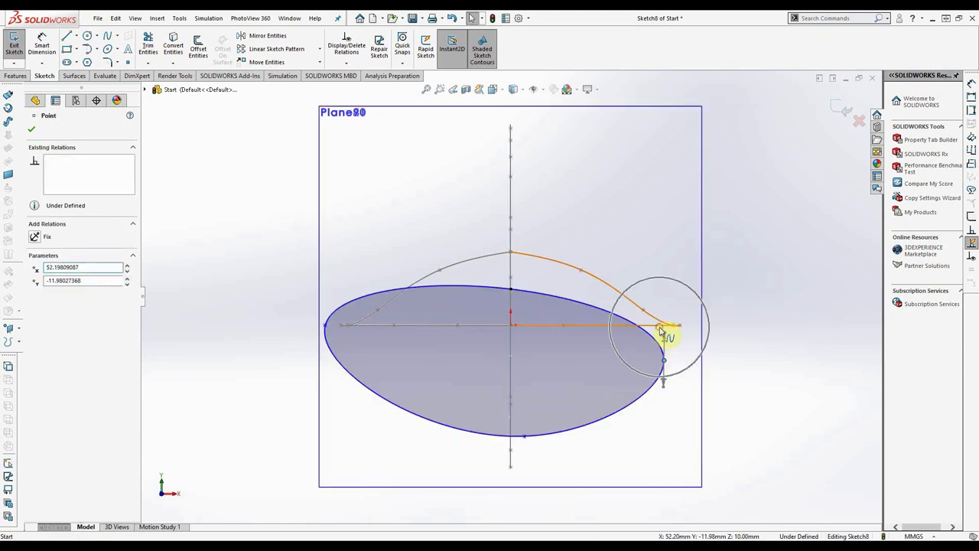
ctrl+click(662, 331)
click(36, 294)
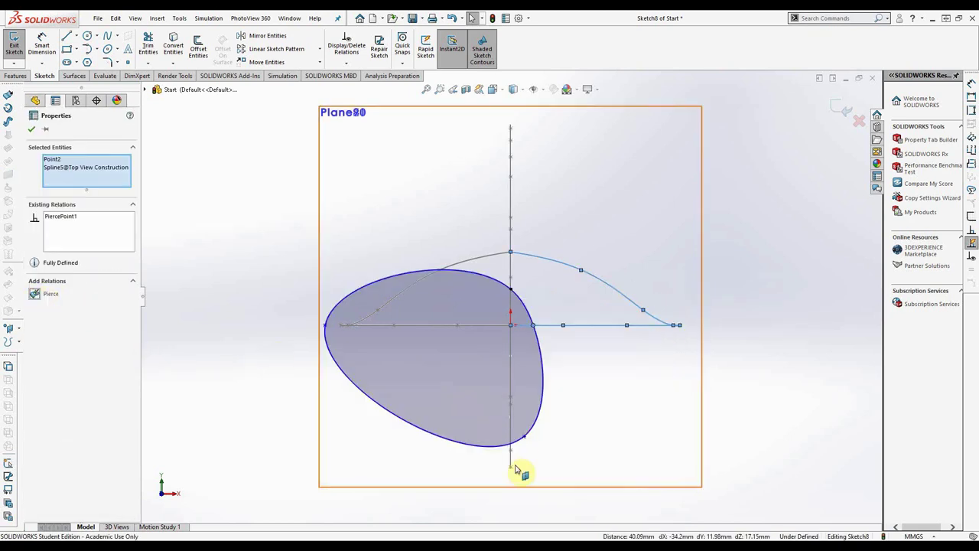
Step: Add Pierce relations from the profile's lower point to the side-view spline and from its -X side point to the mirrored top-view spline
click(524, 437)
ctrl+click(510, 459)
ctrl+click(508, 459)
click(36, 330)
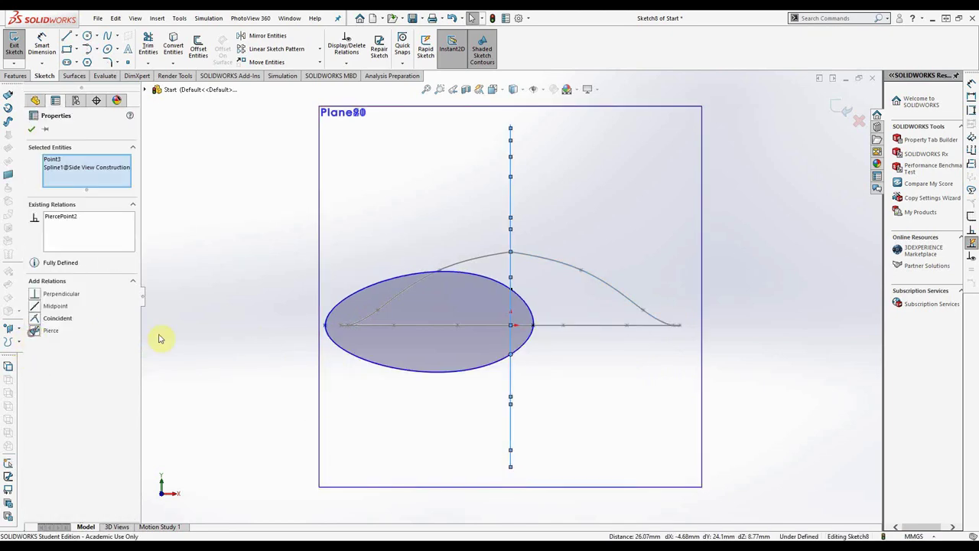
ctrl+click(427, 334)
ctrl+click(430, 329)
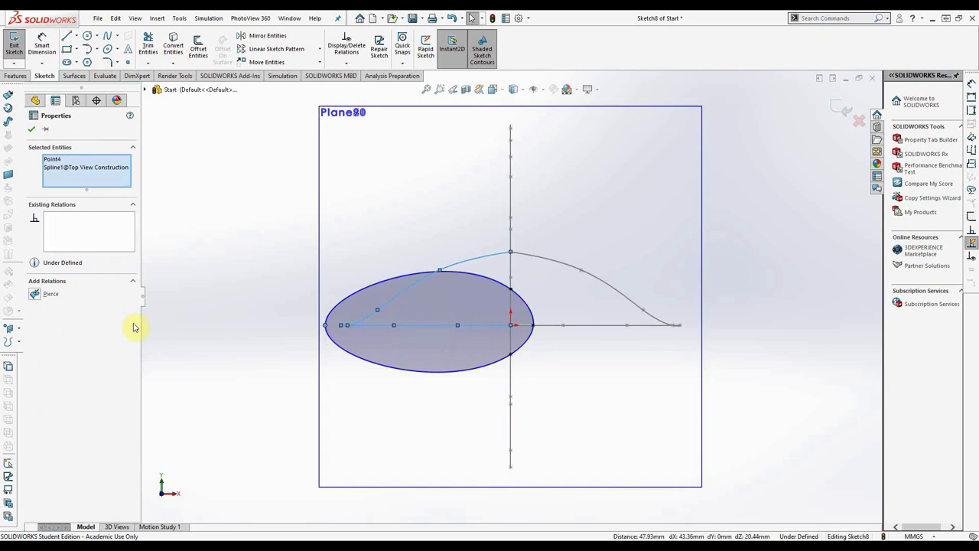
click(44, 293)
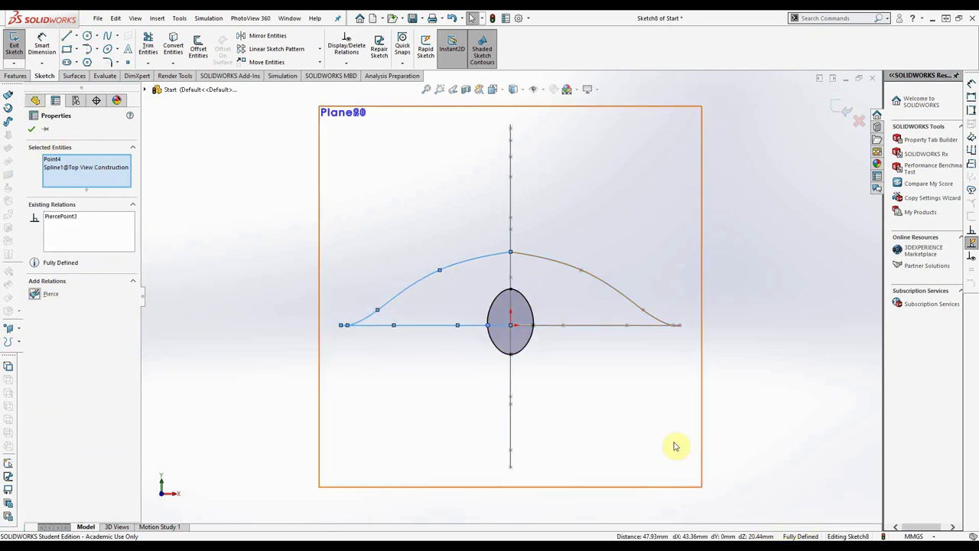
Step: Accept the last Pierce relation and exit the fuselage profile sketch on Plane1
click(31, 130)
click(14, 42)
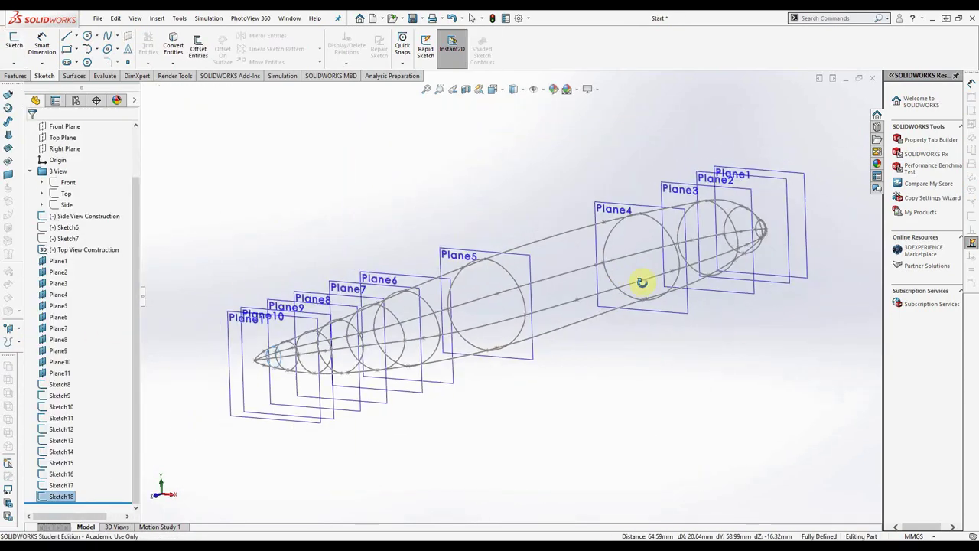
Step: Hide all the offset planes from Plane1 through Plane11 so only the fuselage sketches remain displayed
click(58, 261)
shift+click(55, 373)
click(60, 357)
middle_drag(271, 263, 508, 282)
scroll(624, 264, down, 4)
scroll(452, 334, up, 4)
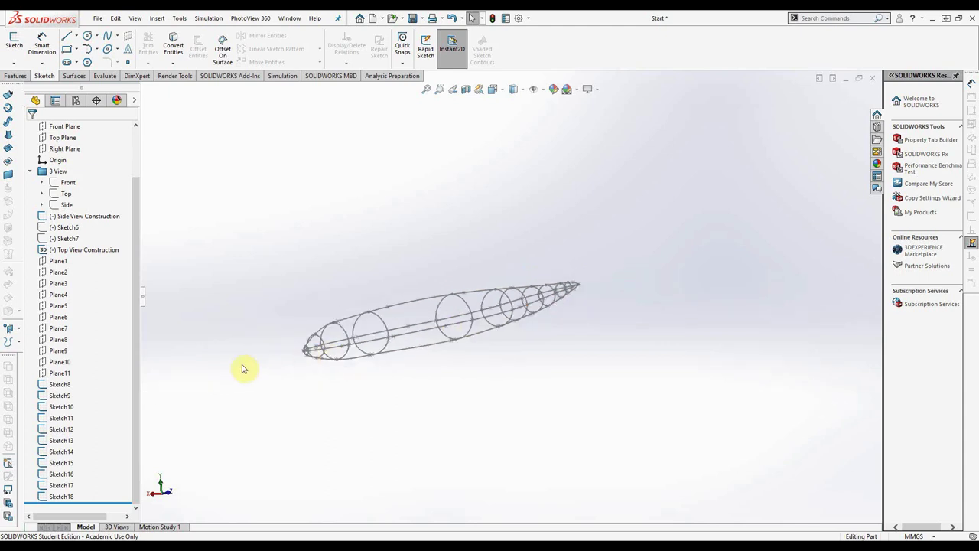
Step: Start a lofted surface and add Sketch8 through Sketch18 in order as its profiles
click(75, 75)
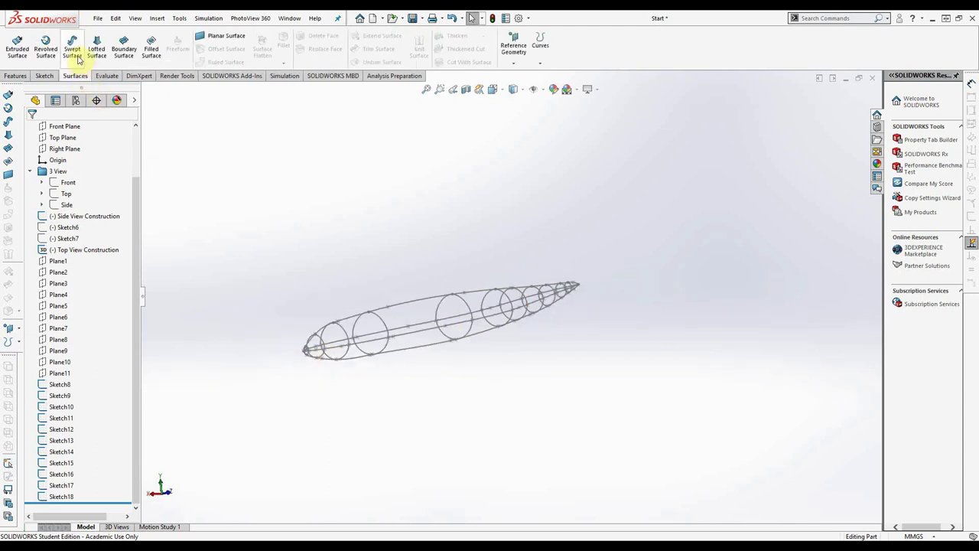
click(96, 50)
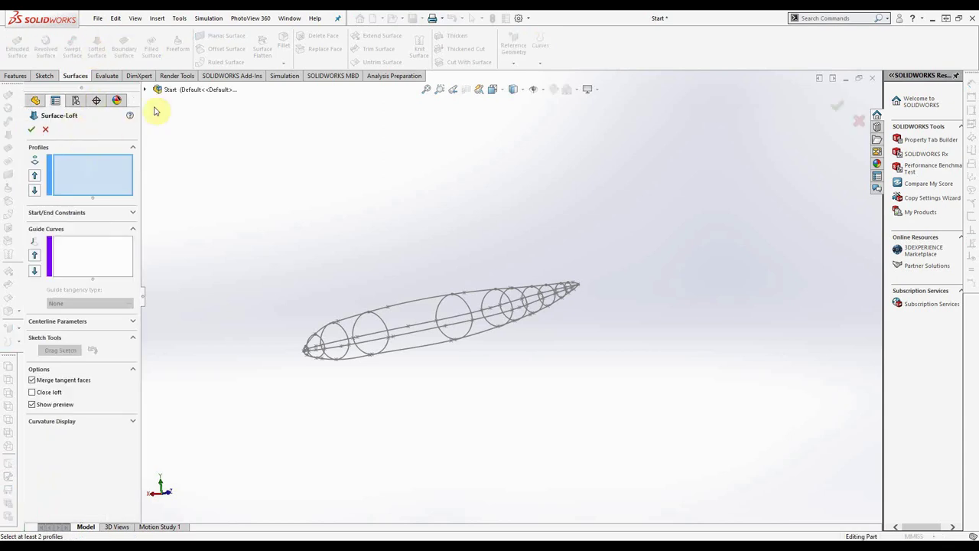
scroll(373, 353, down, 5)
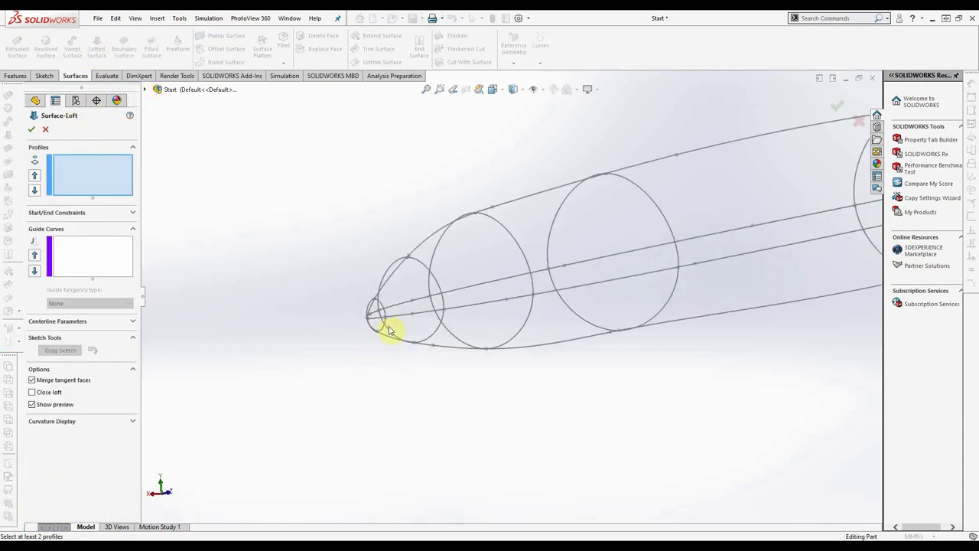
click(147, 90)
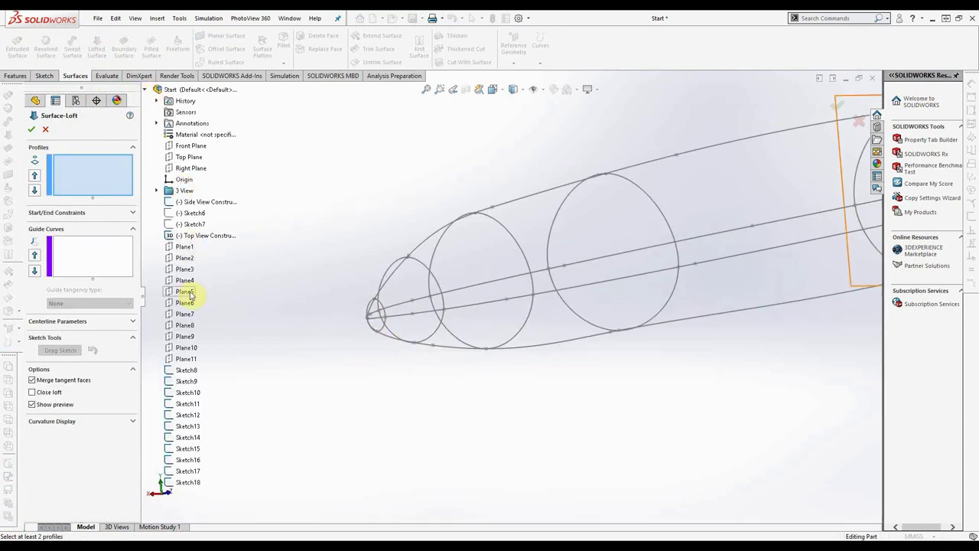
click(187, 371)
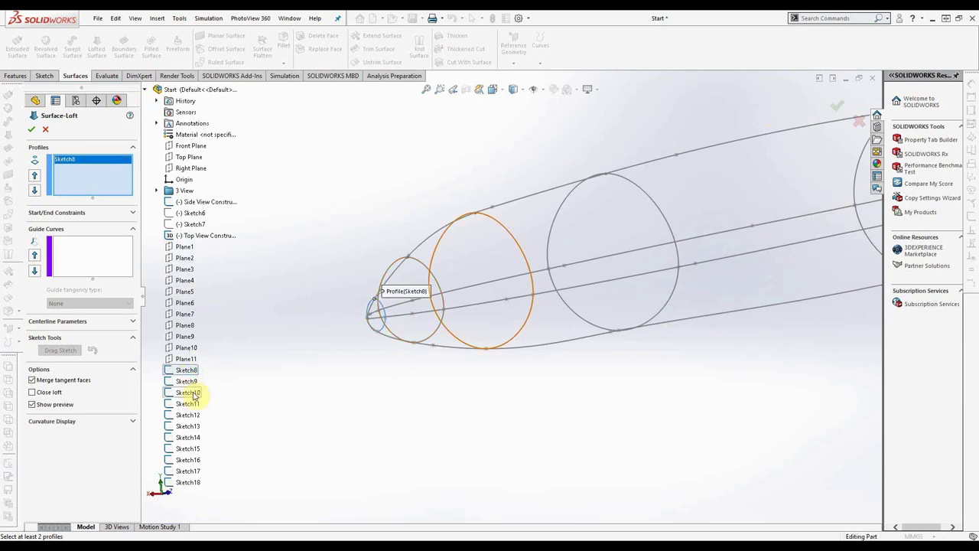
click(186, 382)
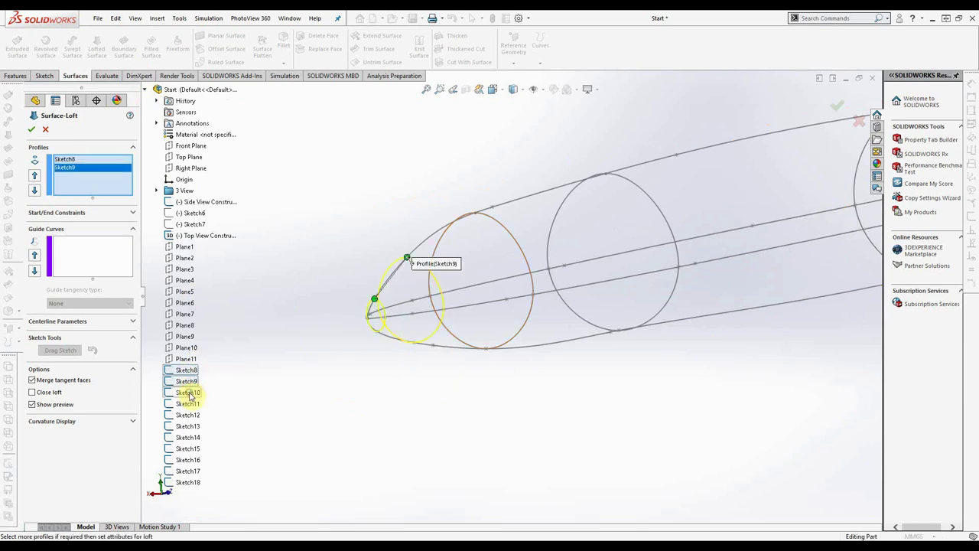
click(188, 393)
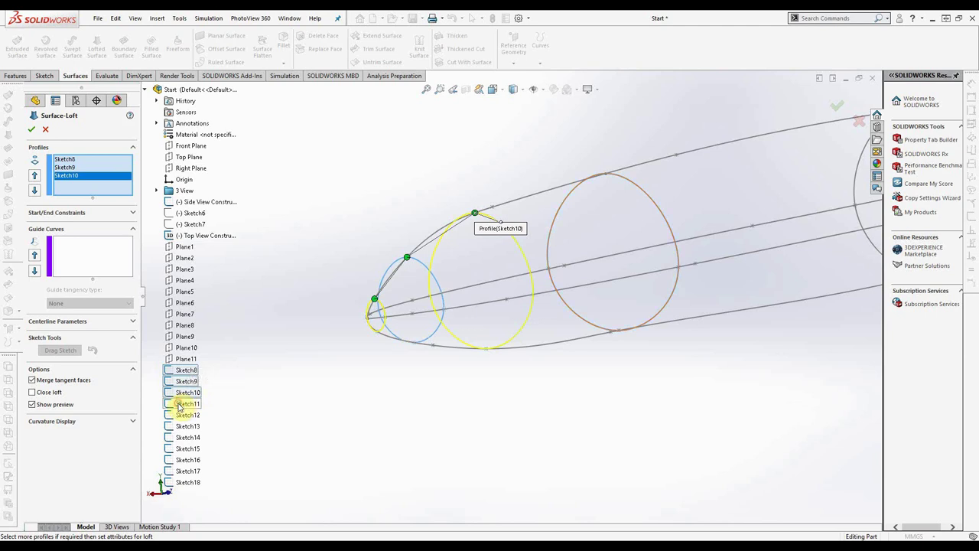
click(182, 405)
click(184, 415)
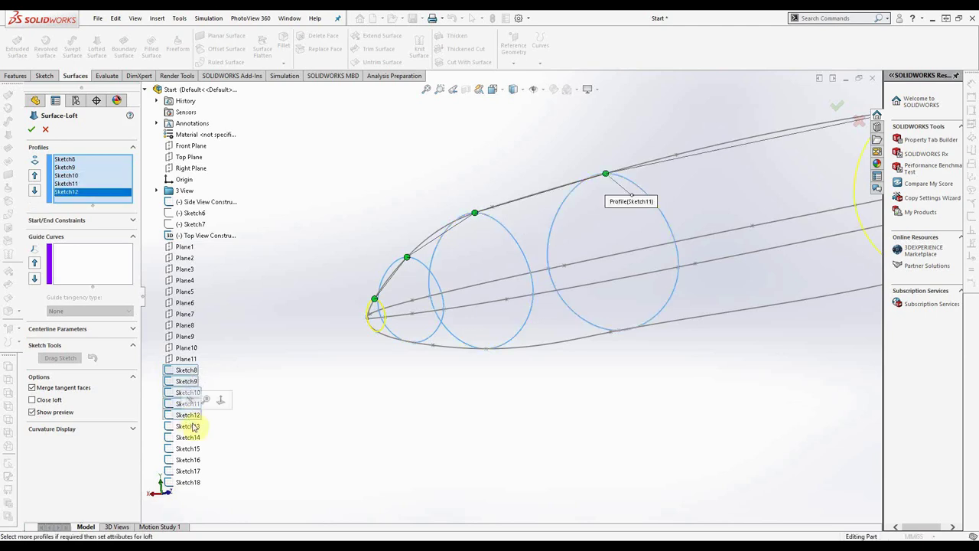
click(185, 427)
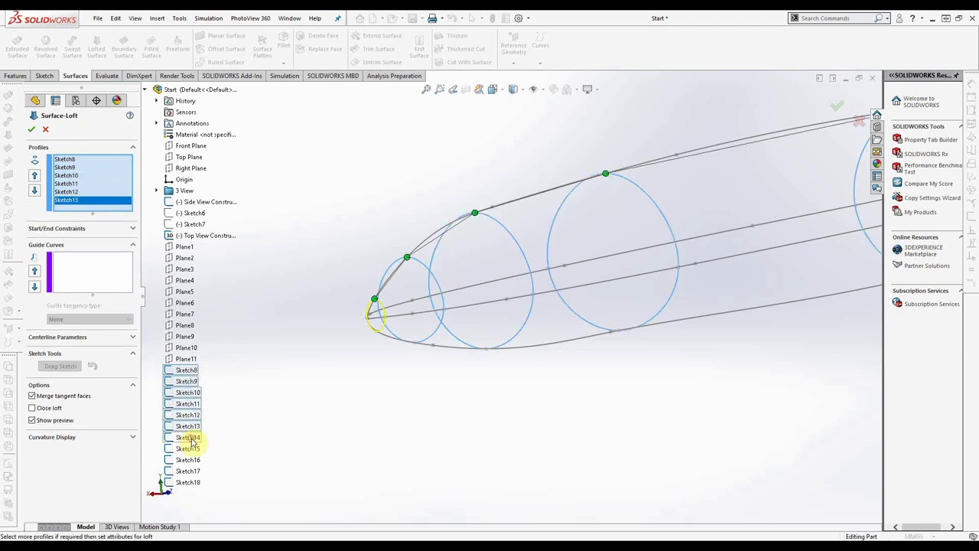
click(185, 438)
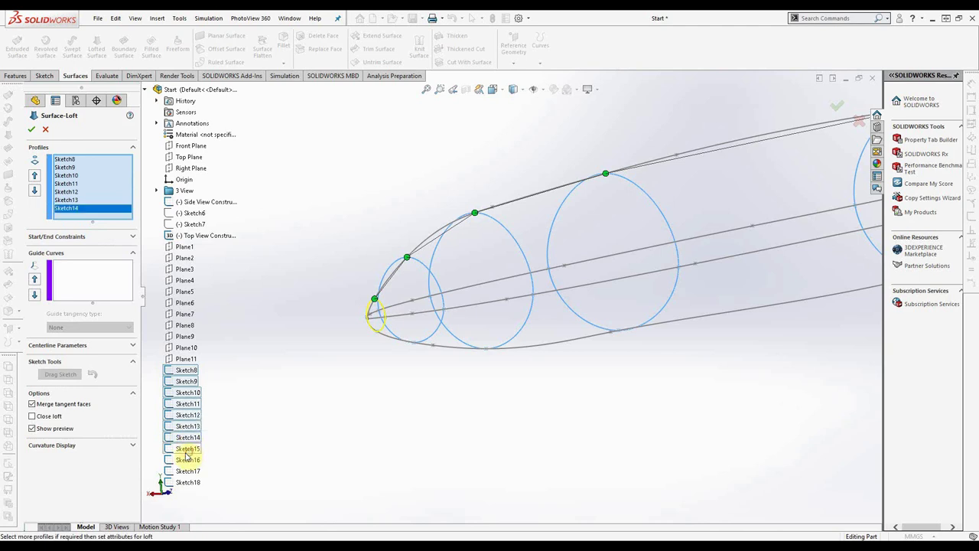
click(183, 451)
click(186, 462)
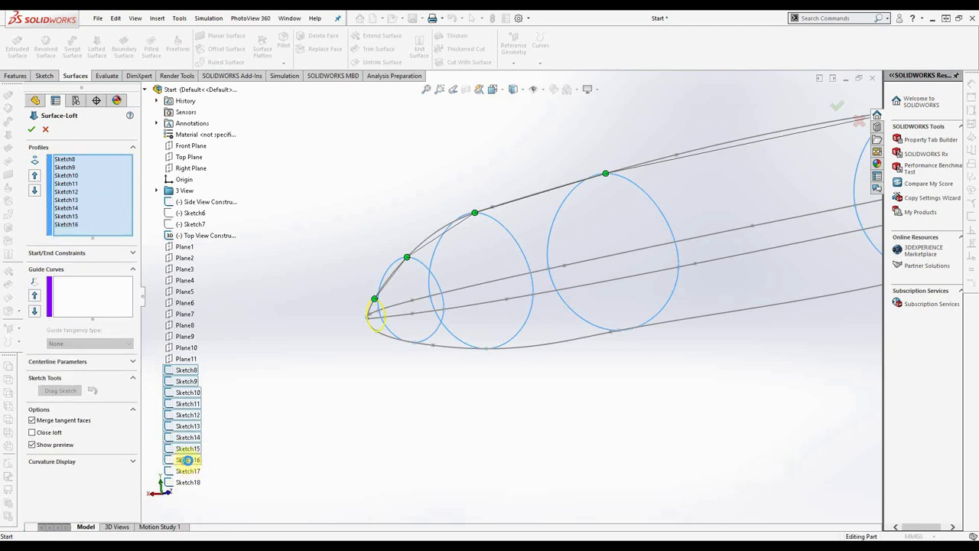
click(184, 472)
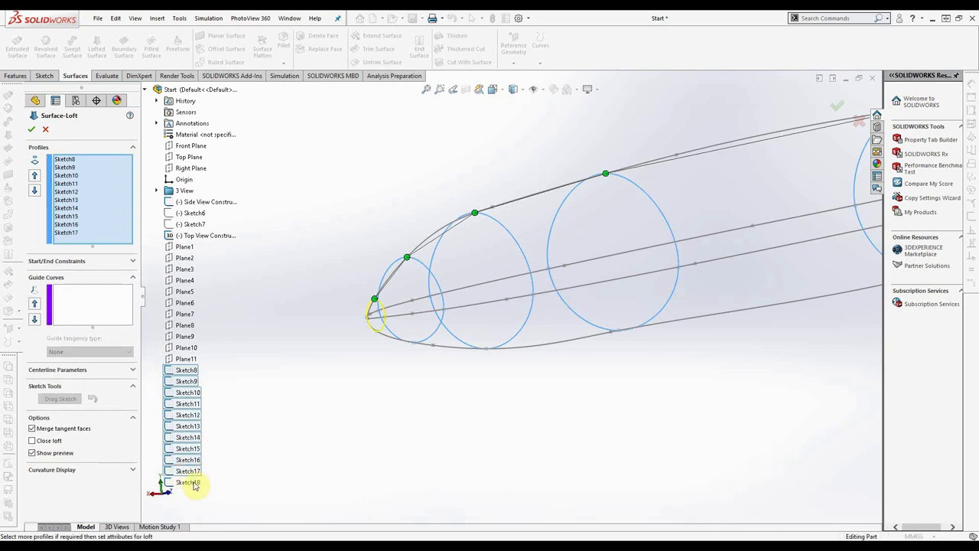
click(184, 484)
Step: Add the Top View Construction and Side View Construction sketches as guide curves and complete the fuselage loft
click(90, 312)
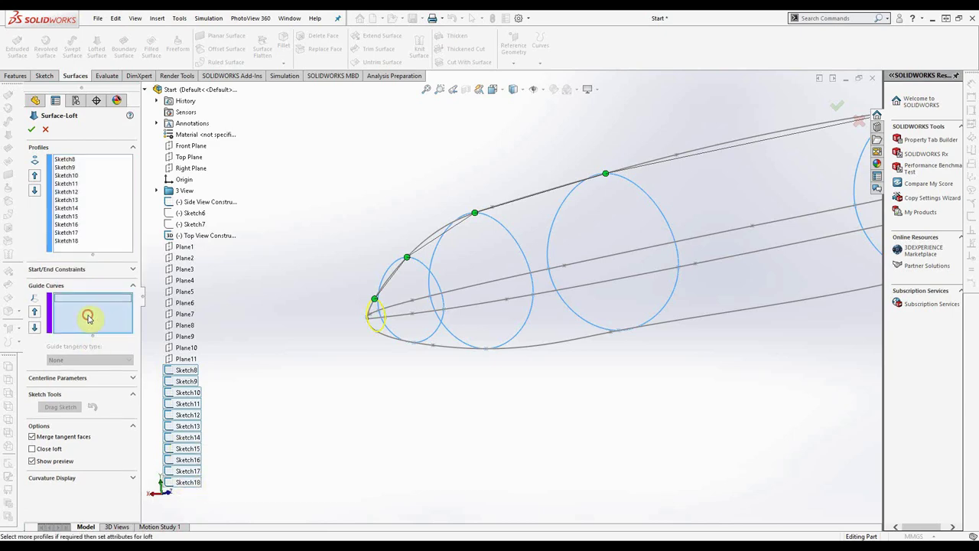
click(202, 237)
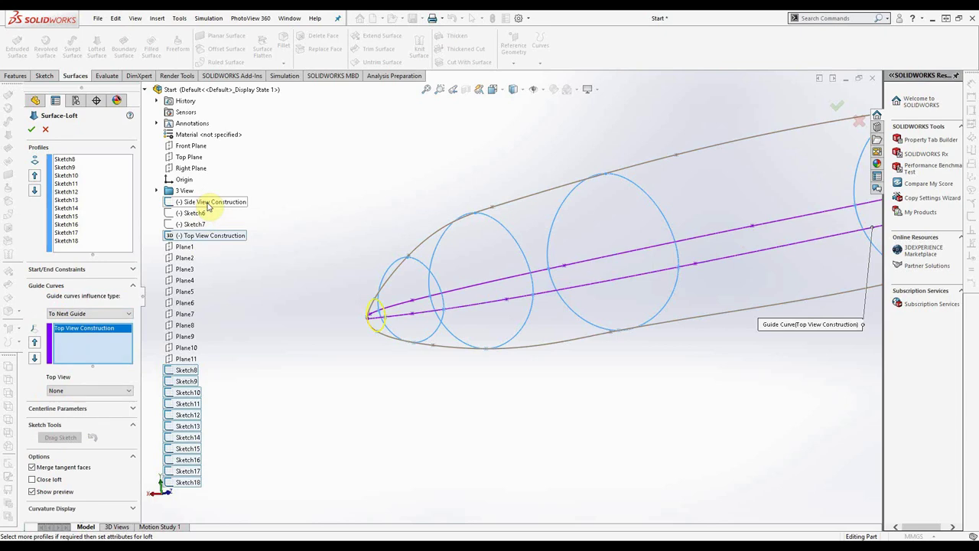
click(207, 202)
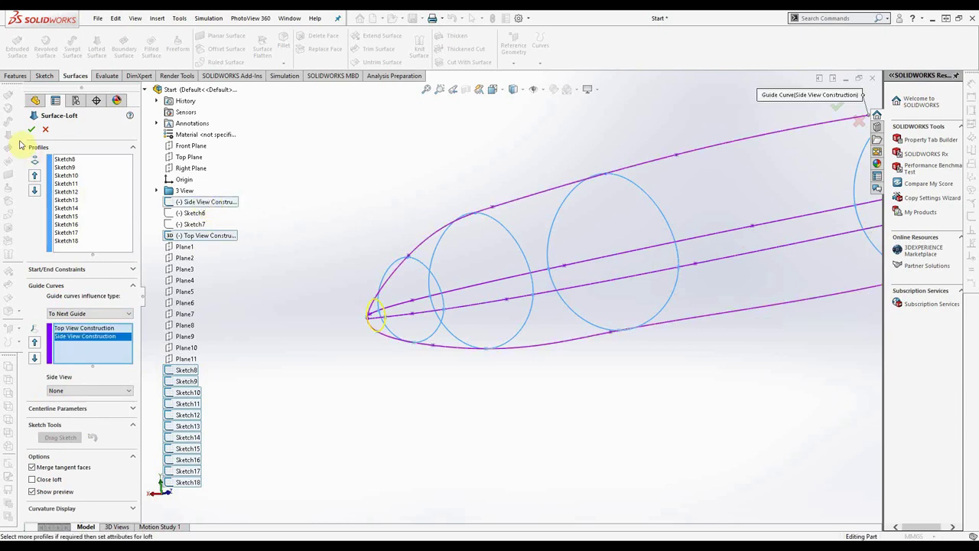
scroll(328, 275, up, 6)
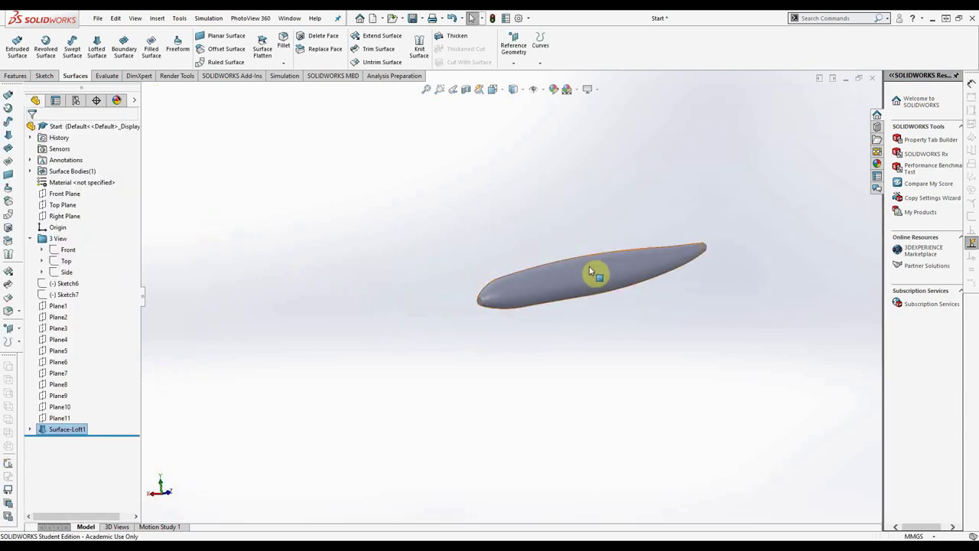
scroll(593, 262, down, 1)
mouse_move(586, 224)
middle_down()
mouse_move(574, 192)
mouse_move(610, 221)
mouse_move(577, 212)
middle_up()
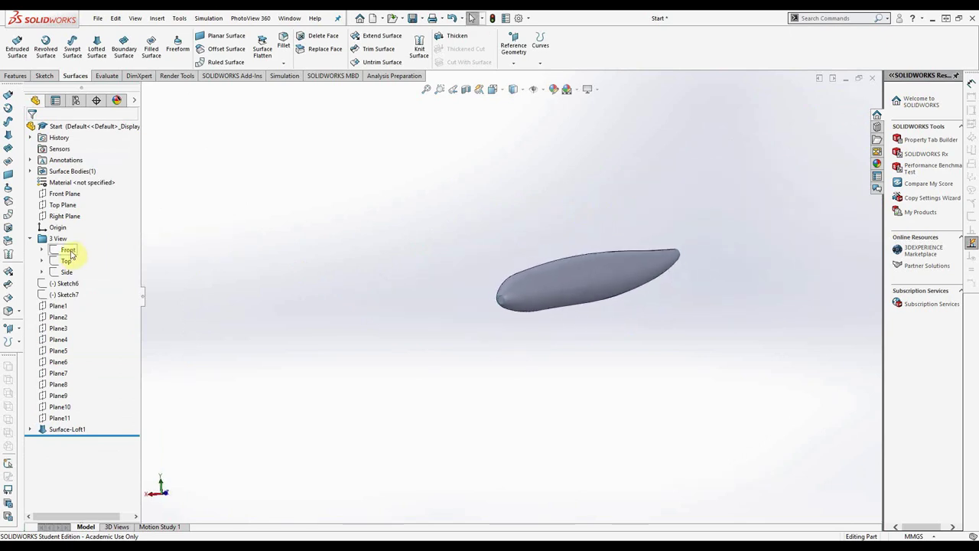
Step: Display the Front reference sketch to compare it with the fuselage, and hide it again
right_click(70, 253)
click(78, 236)
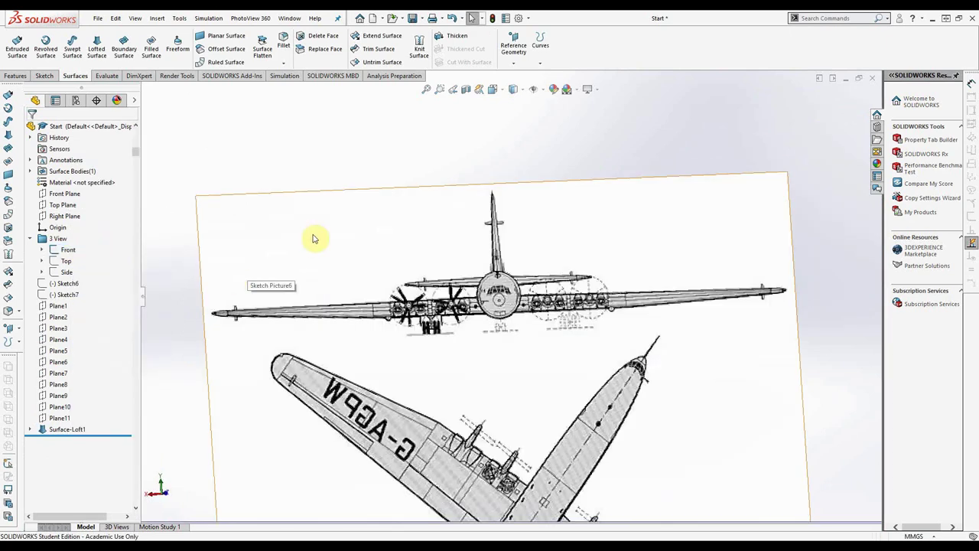
scroll(404, 195, up, 3)
right_click(67, 250)
click(78, 235)
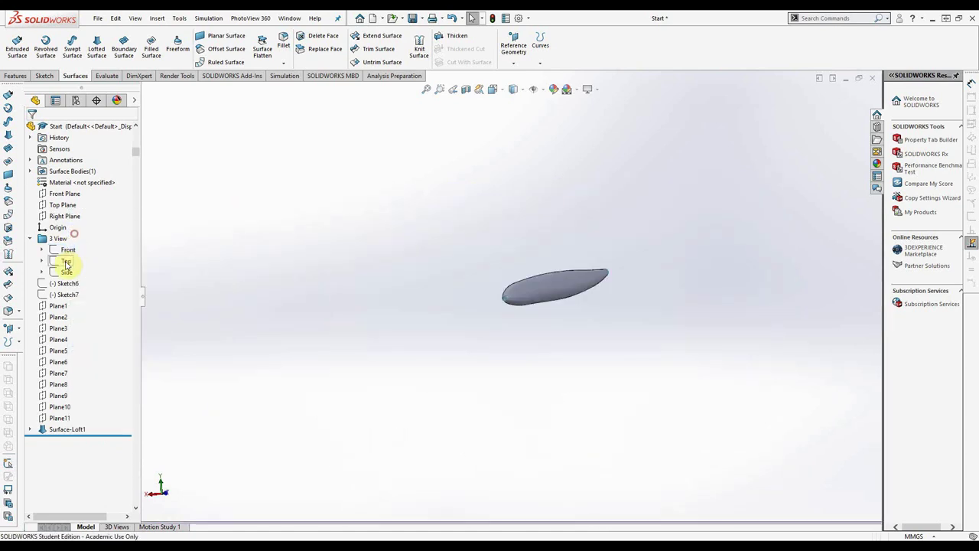
Step: Display the Top and Side reference sketches and inspect the lofted fuselage against the drawings from several angles
click(66, 263)
ctrl+click(66, 272)
click(74, 256)
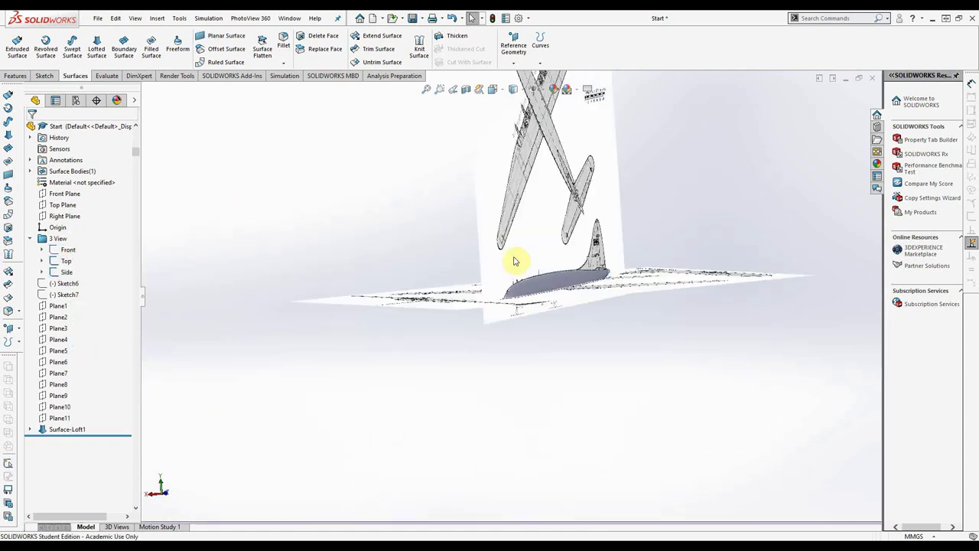
mouse_move(559, 271)
middle_down()
mouse_move(601, 273)
mouse_move(594, 291)
mouse_move(619, 311)
mouse_move(601, 310)
mouse_move(575, 282)
mouse_move(602, 290)
mouse_move(630, 271)
mouse_move(626, 263)
mouse_move(592, 291)
mouse_move(589, 306)
mouse_move(620, 284)
mouse_move(627, 275)
mouse_move(583, 300)
middle_up()
mouse_move(545, 265)
middle_down()
mouse_move(564, 310)
mouse_move(525, 273)
mouse_move(582, 372)
mouse_move(634, 357)
mouse_move(602, 281)
mouse_move(627, 296)
mouse_move(573, 277)
mouse_move(597, 265)
mouse_move(596, 293)
mouse_move(573, 284)
middle_up()
mouse_move(186, 298)
middle_down()
mouse_move(376, 354)
mouse_move(350, 367)
mouse_move(330, 343)
mouse_move(561, 337)
middle_up()
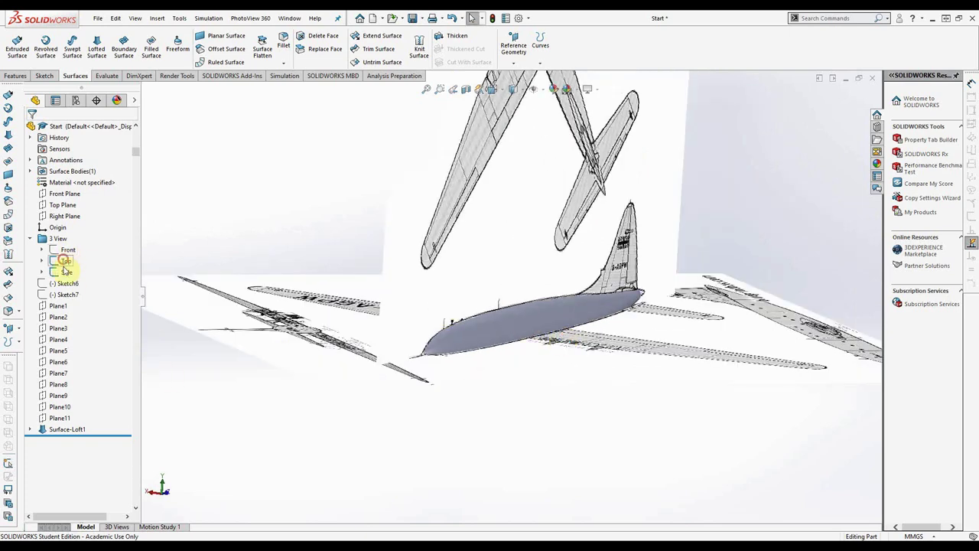
Step: Hide the Top and Side reference sketches and save the part
click(72, 256)
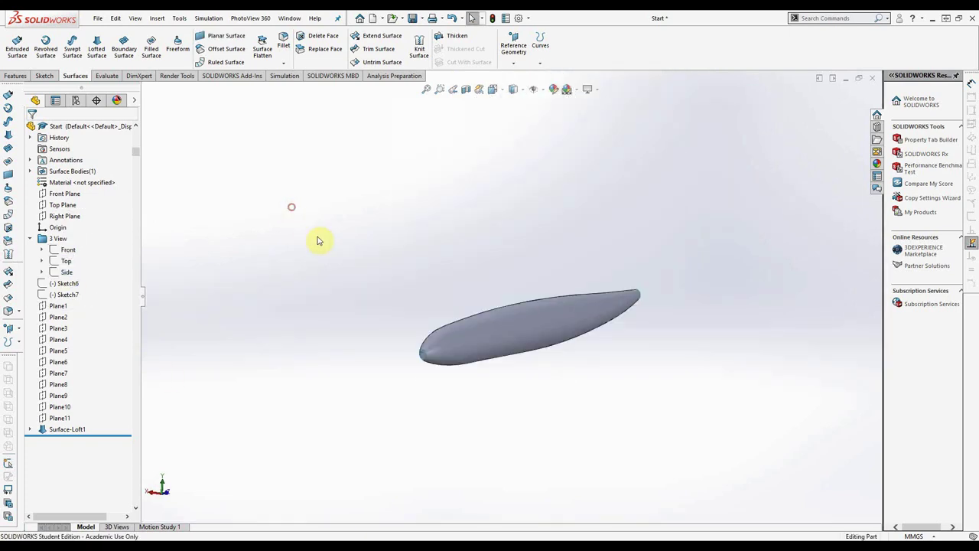
key(ctrl+s)
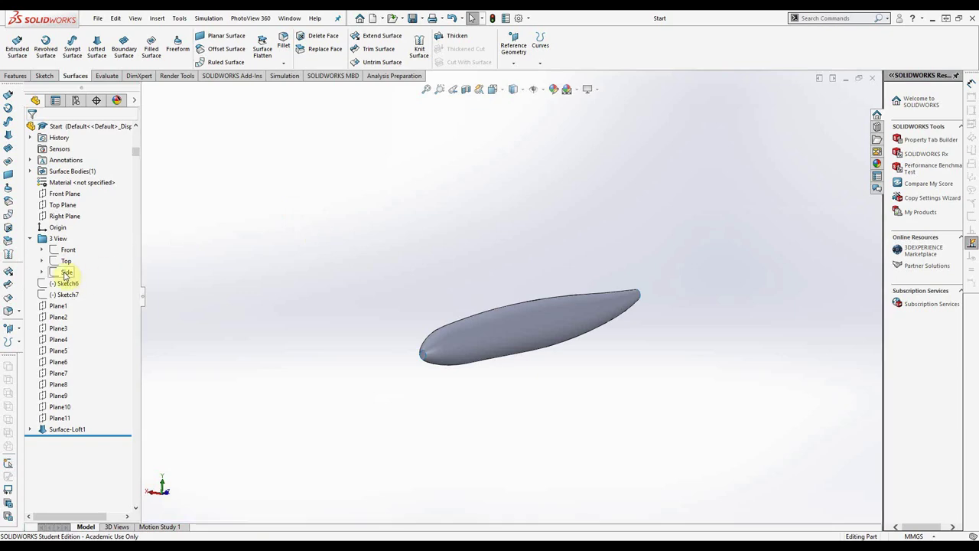
Step: Show the Side and Top reference sketches of the 3 View folder
click(66, 272)
ctrl+click(66, 261)
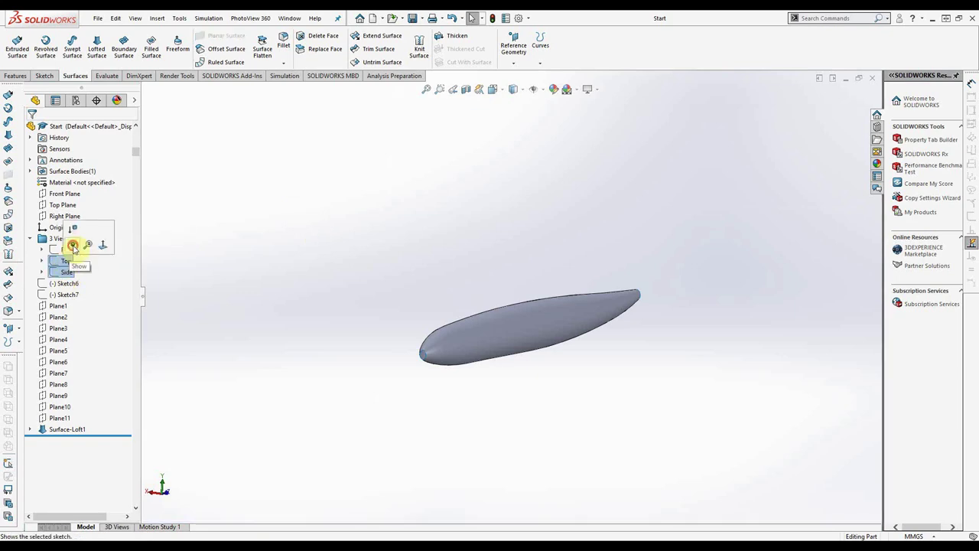